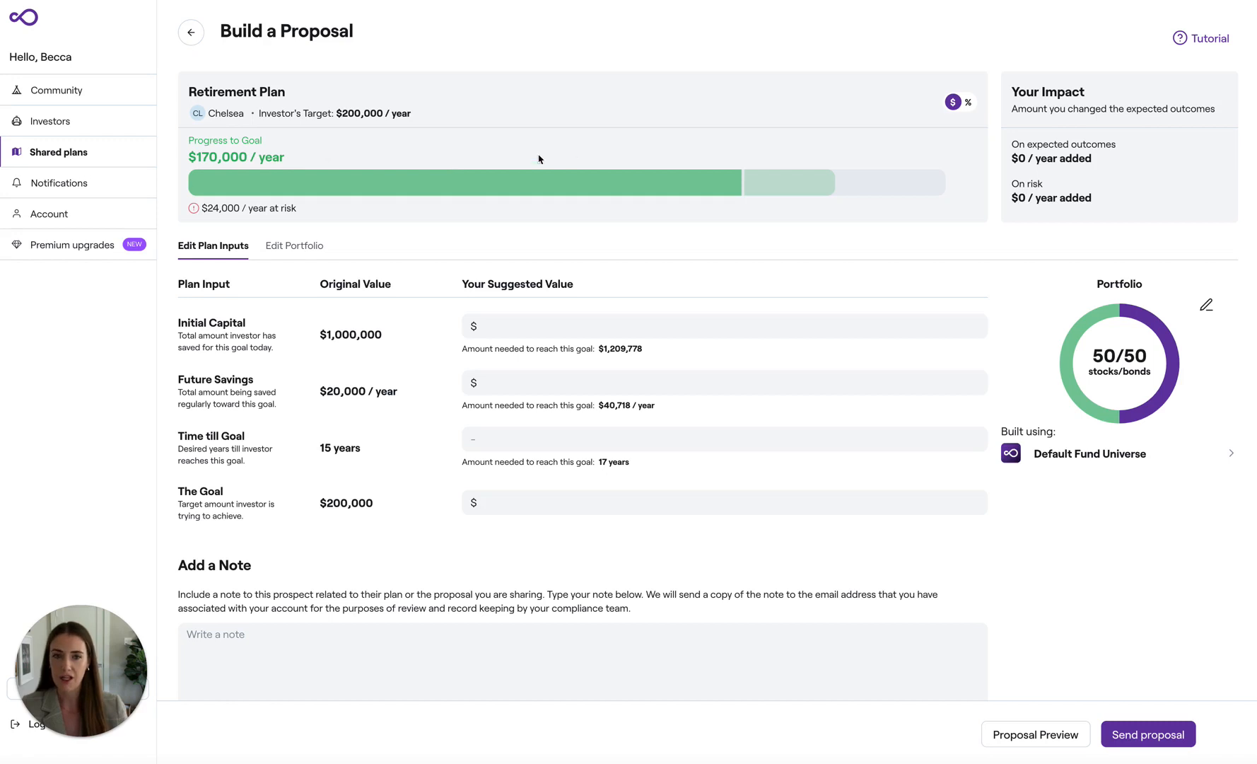
- Review the retirement plan's progress as percentages and dollars, and examine the holdings of the current Default Fund Universe
click(968, 104)
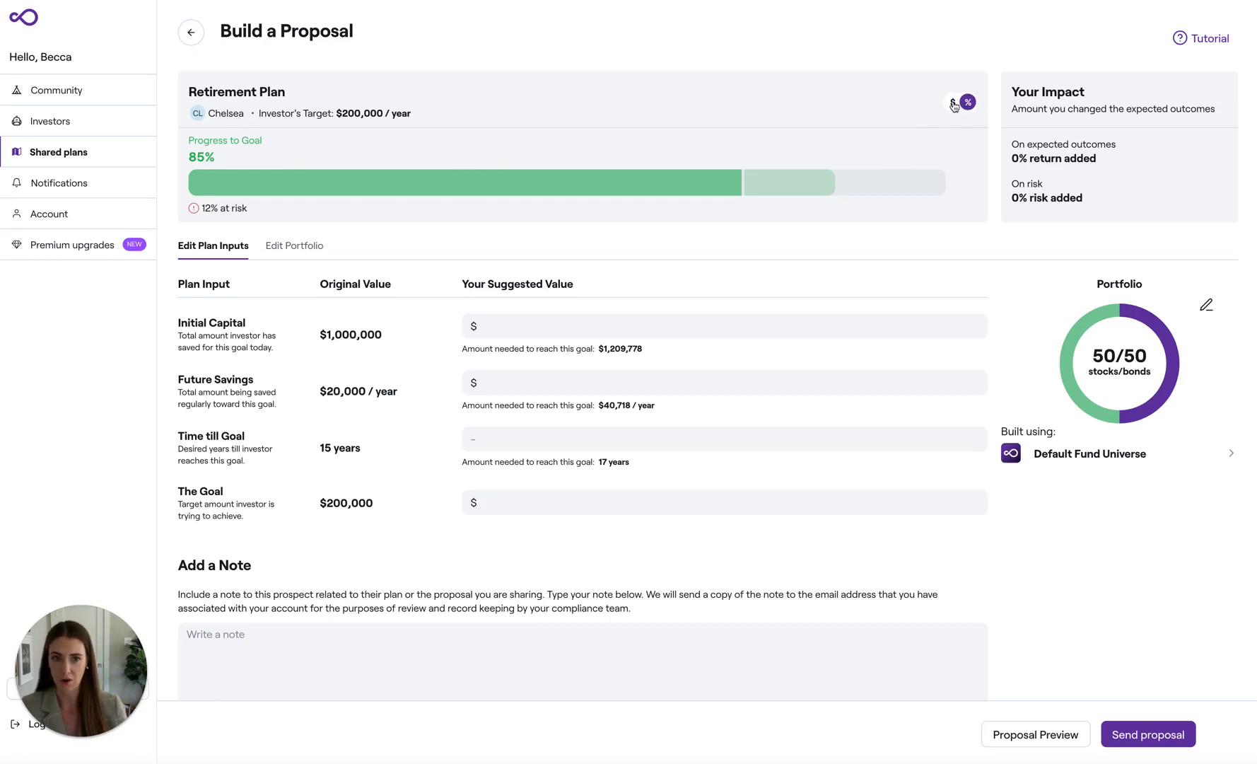
click(953, 104)
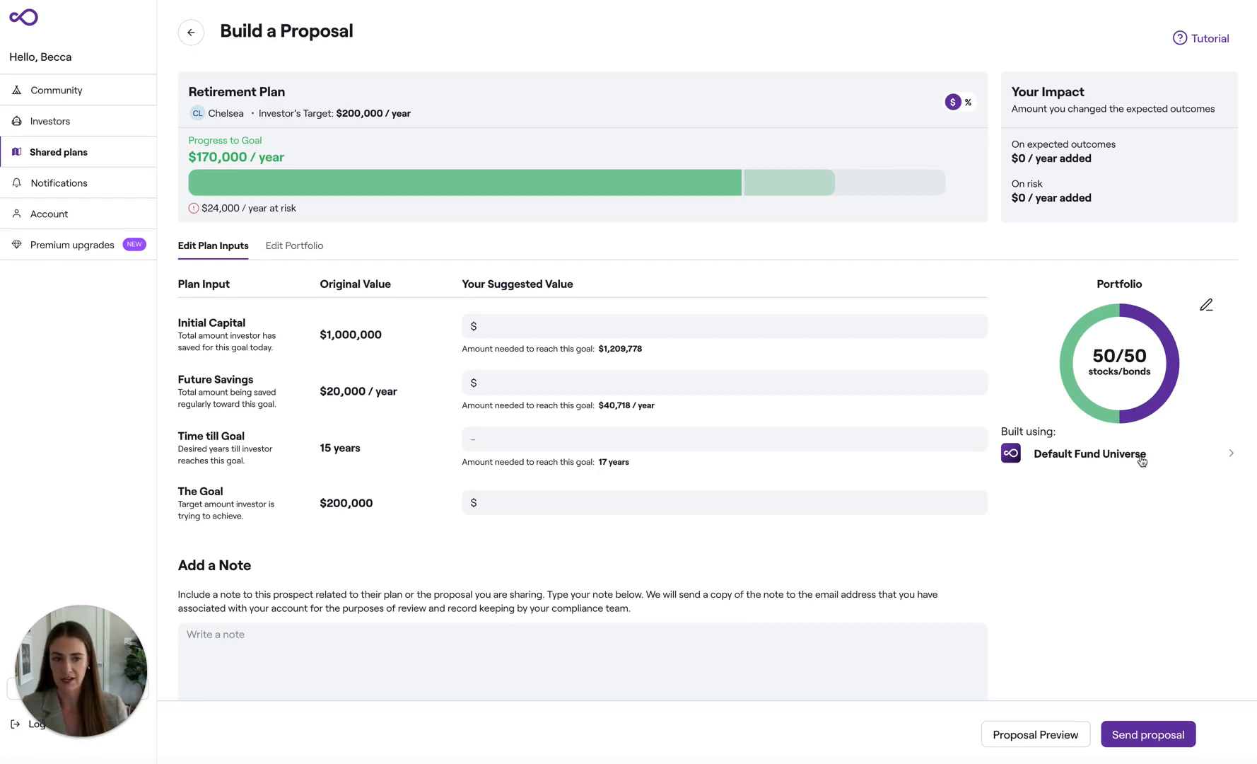
click(1103, 458)
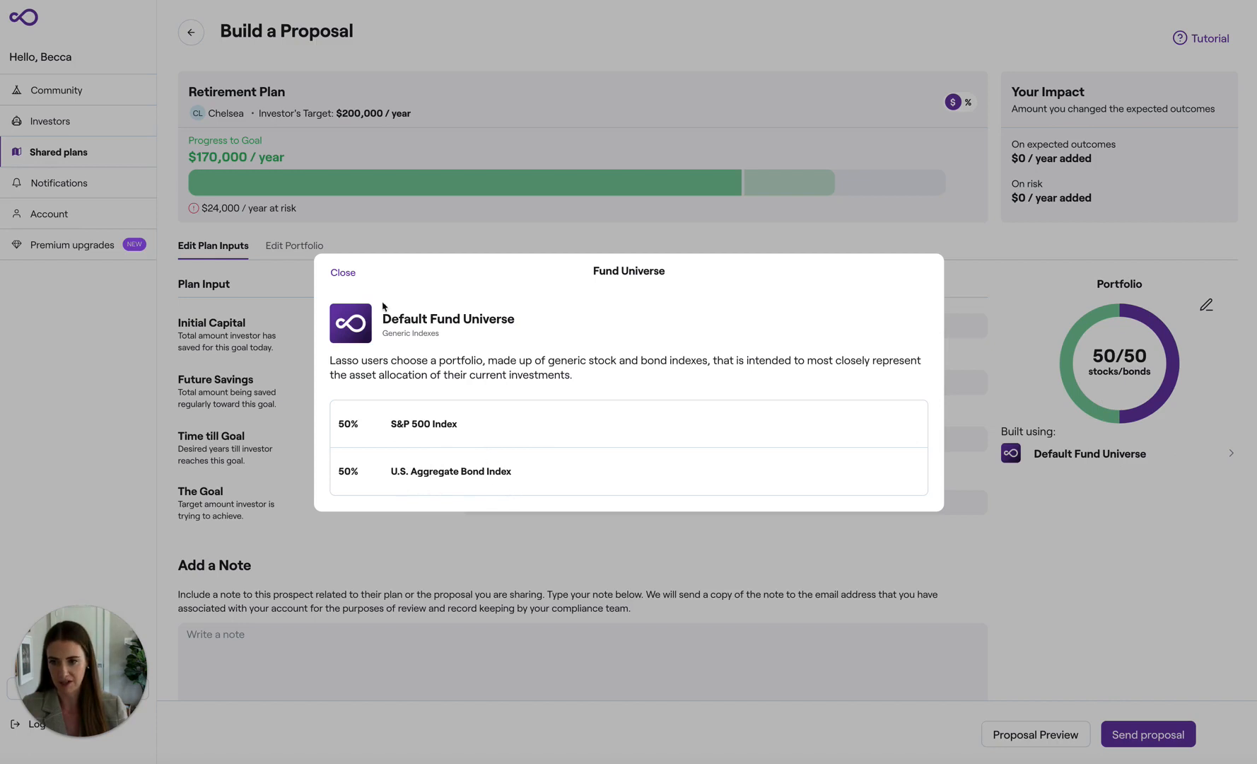
click(339, 273)
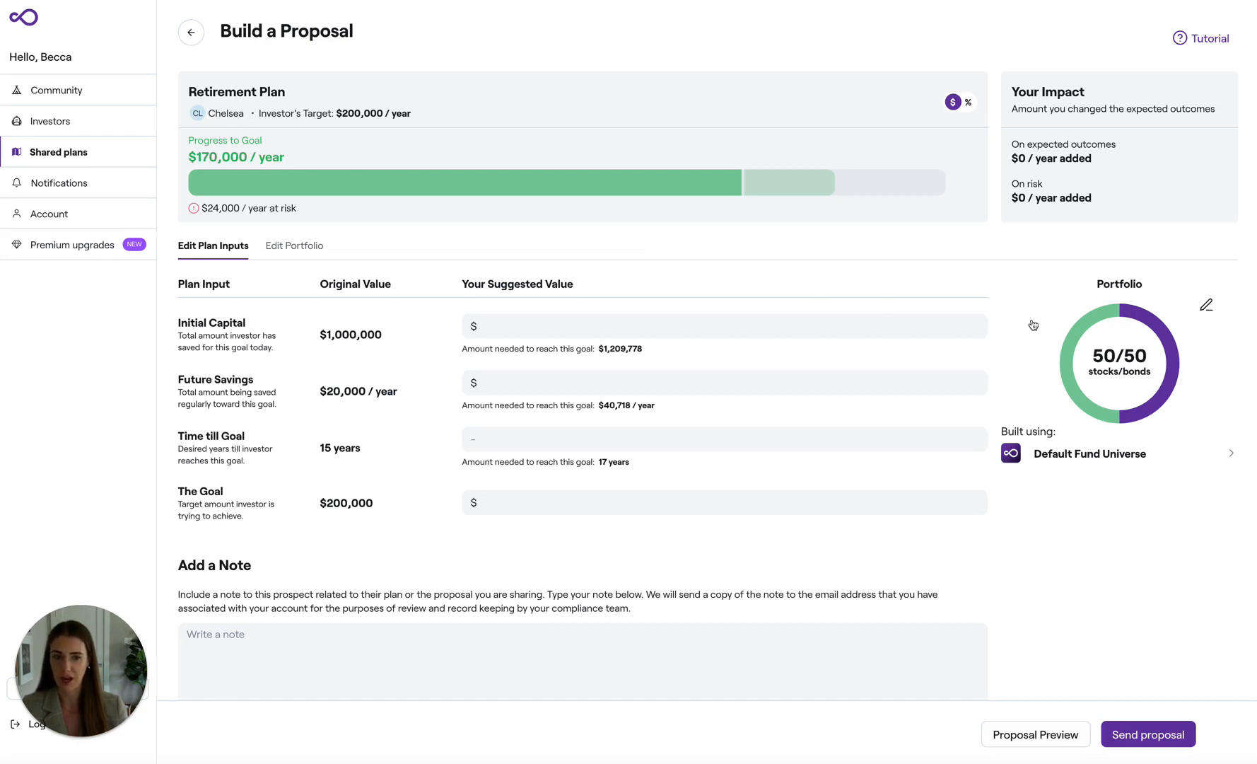
scroll(1068, 506, down, 1)
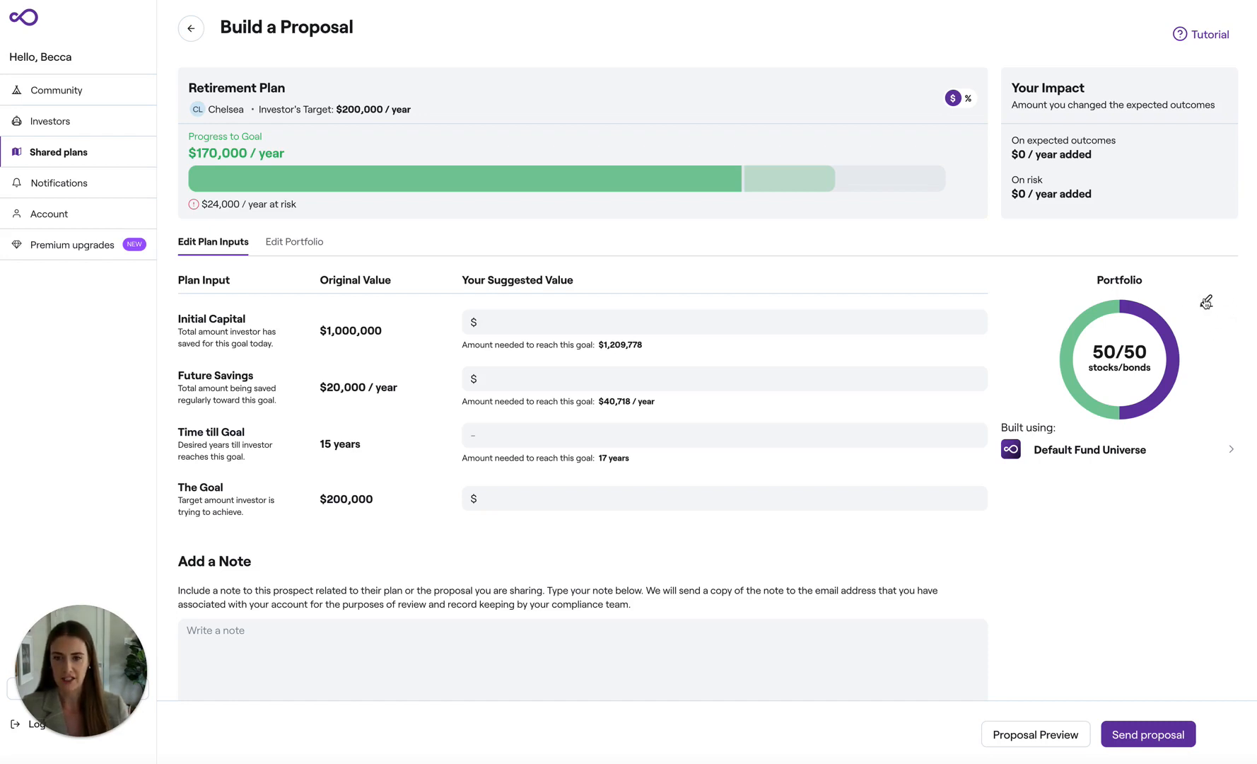
- Open the portfolio editing options and examine the funds included in the Tax-Efficient Journey Portfolios universe
click(292, 244)
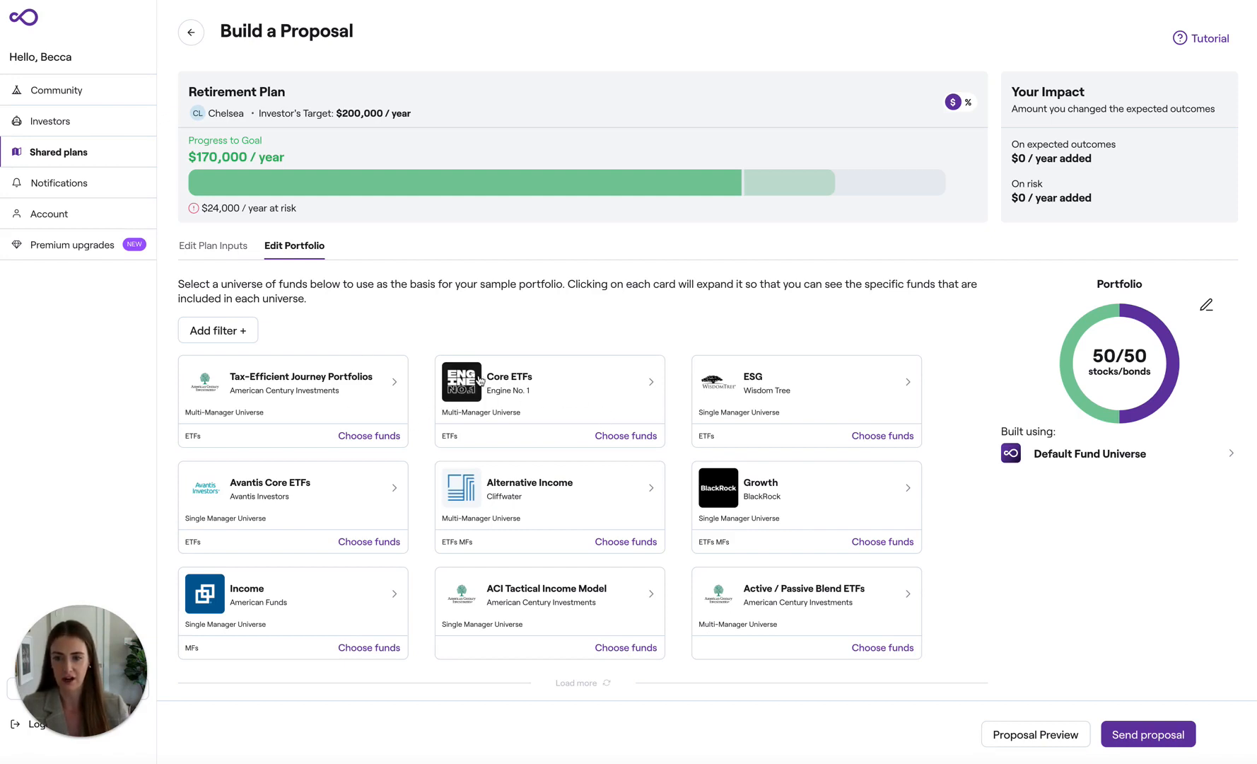
click(311, 382)
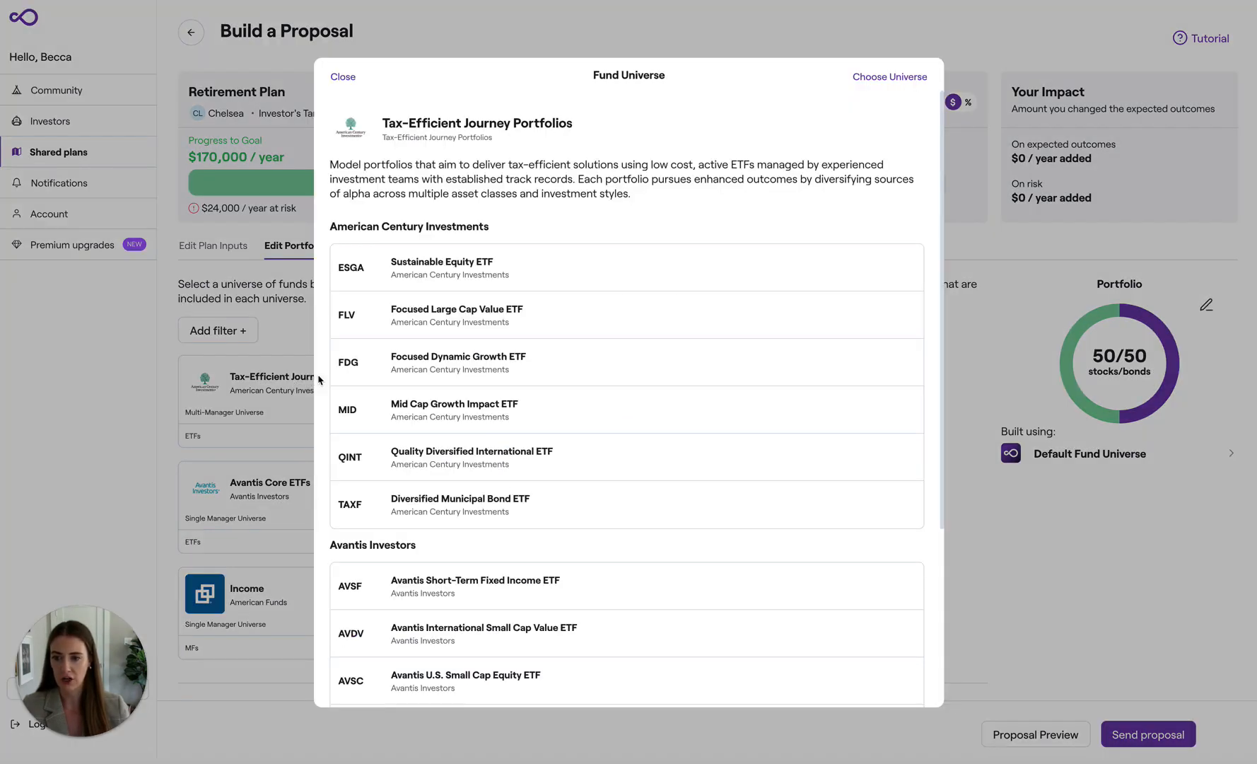
scroll(594, 413, down, 5)
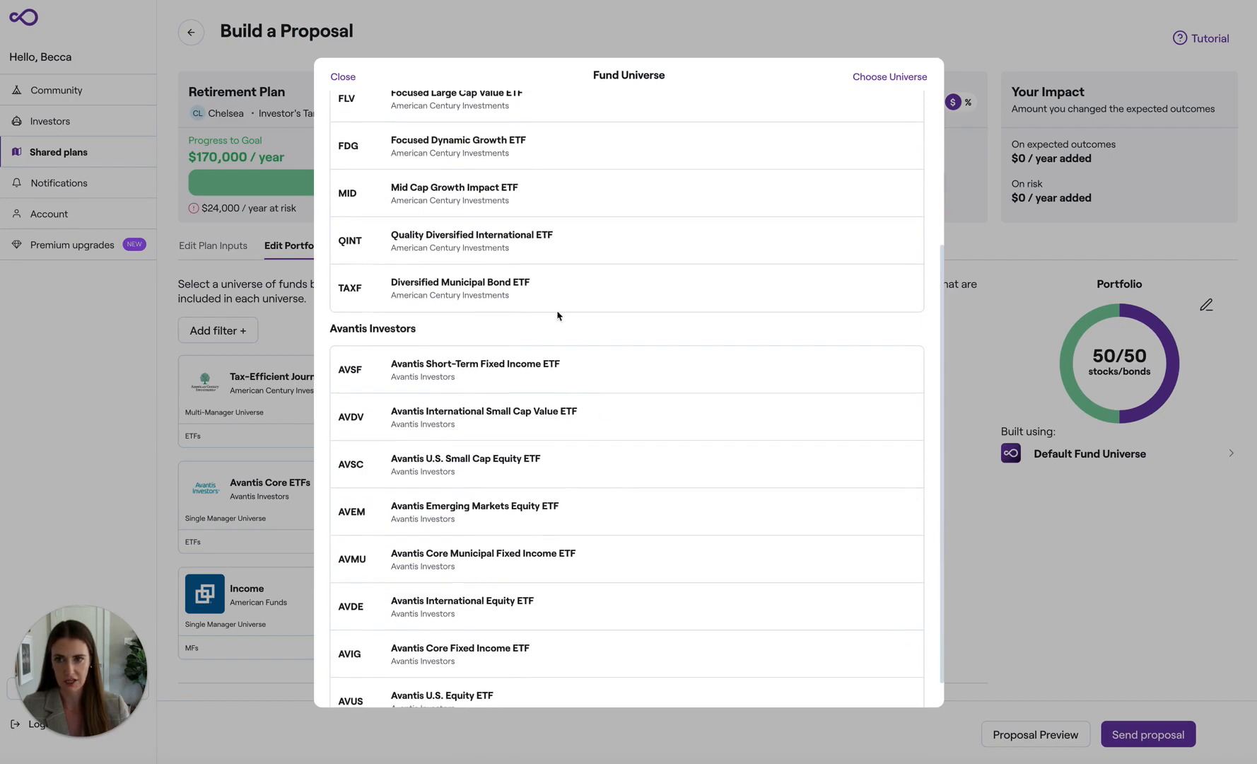
click(347, 78)
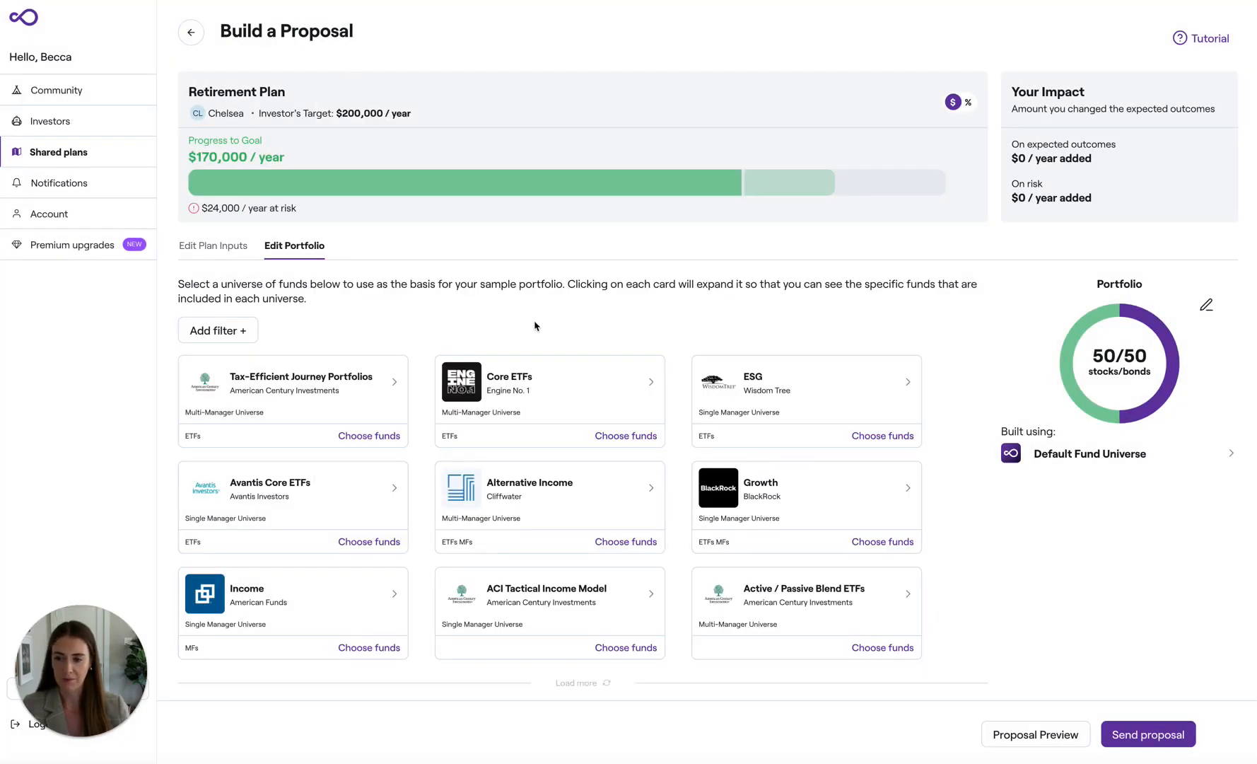
- Filter the fund universes to ETFs only and choose Engine No. 1's Core ETFs as the sample portfolio's funds
click(219, 334)
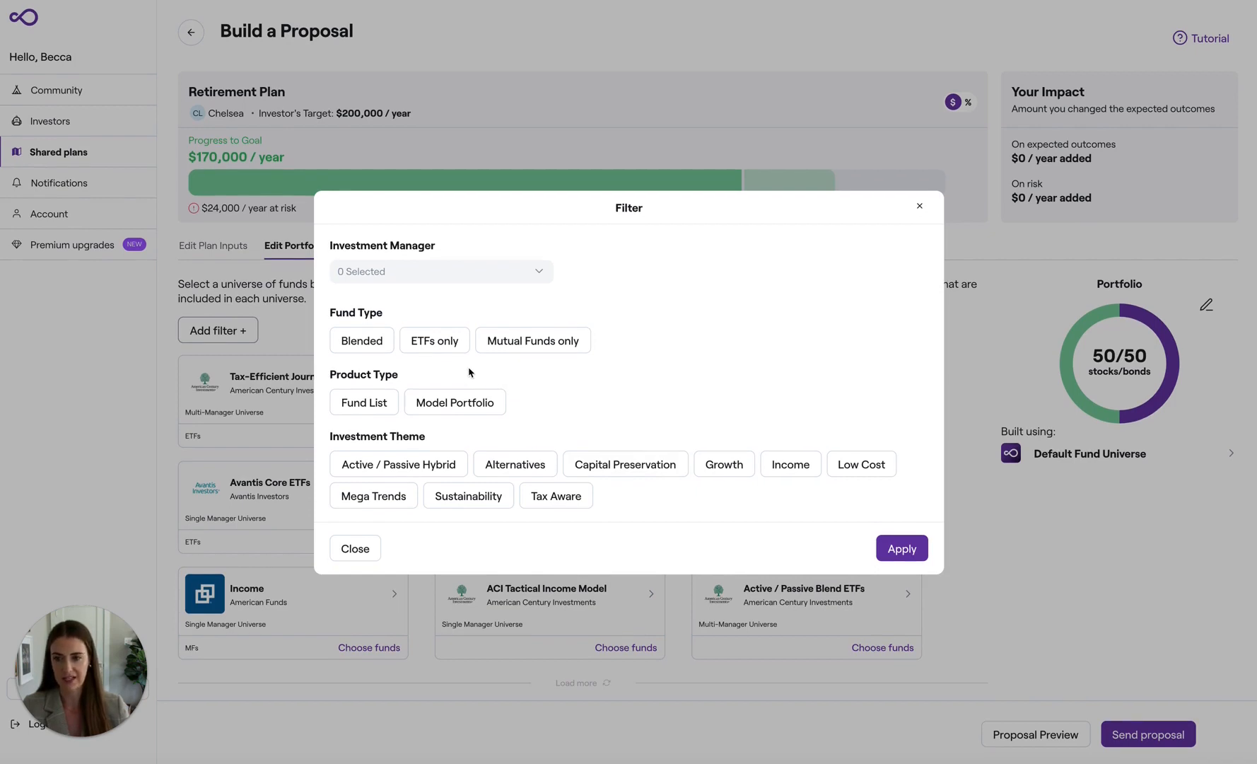
click(437, 343)
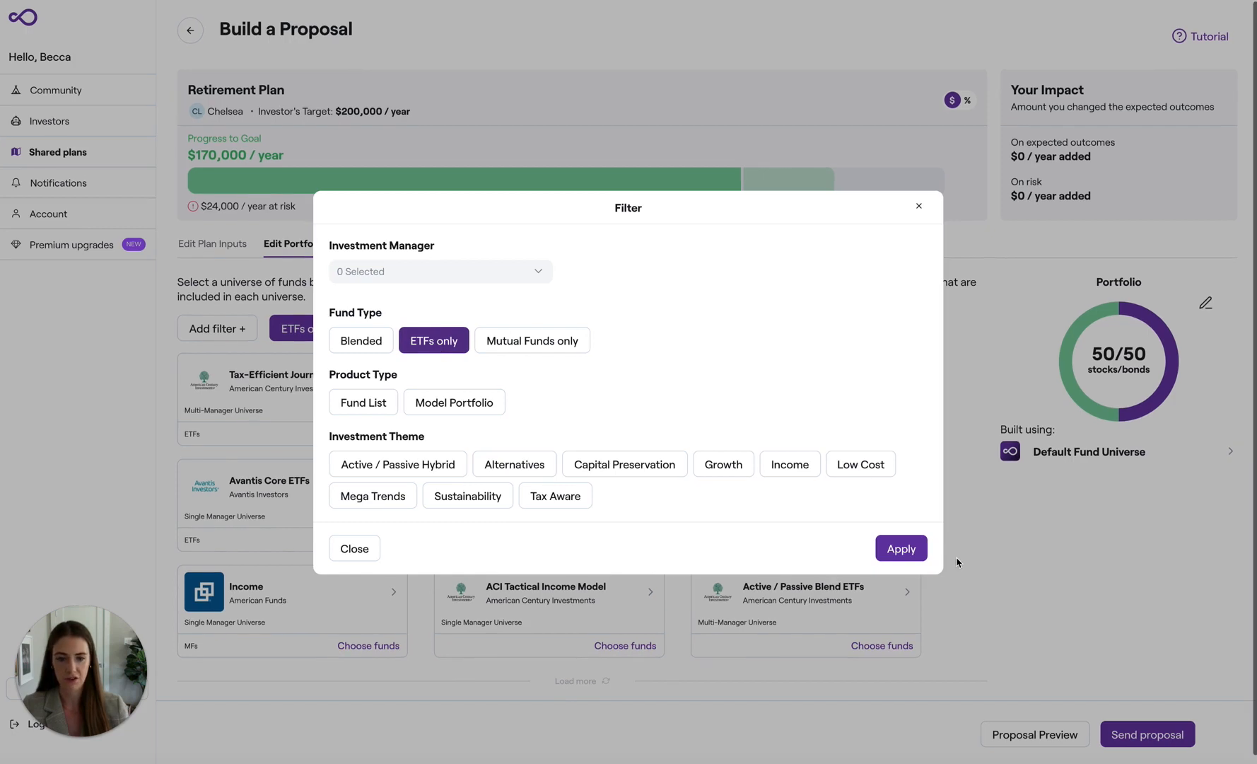
click(902, 550)
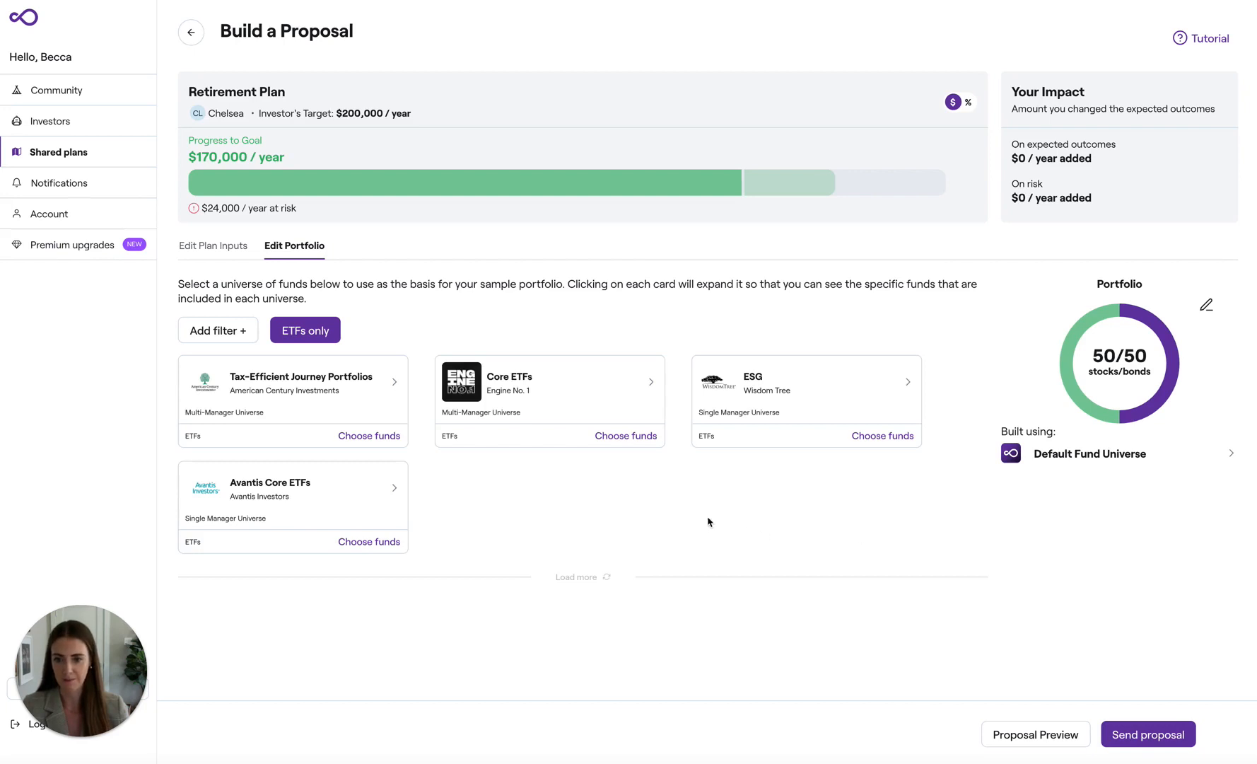
click(625, 436)
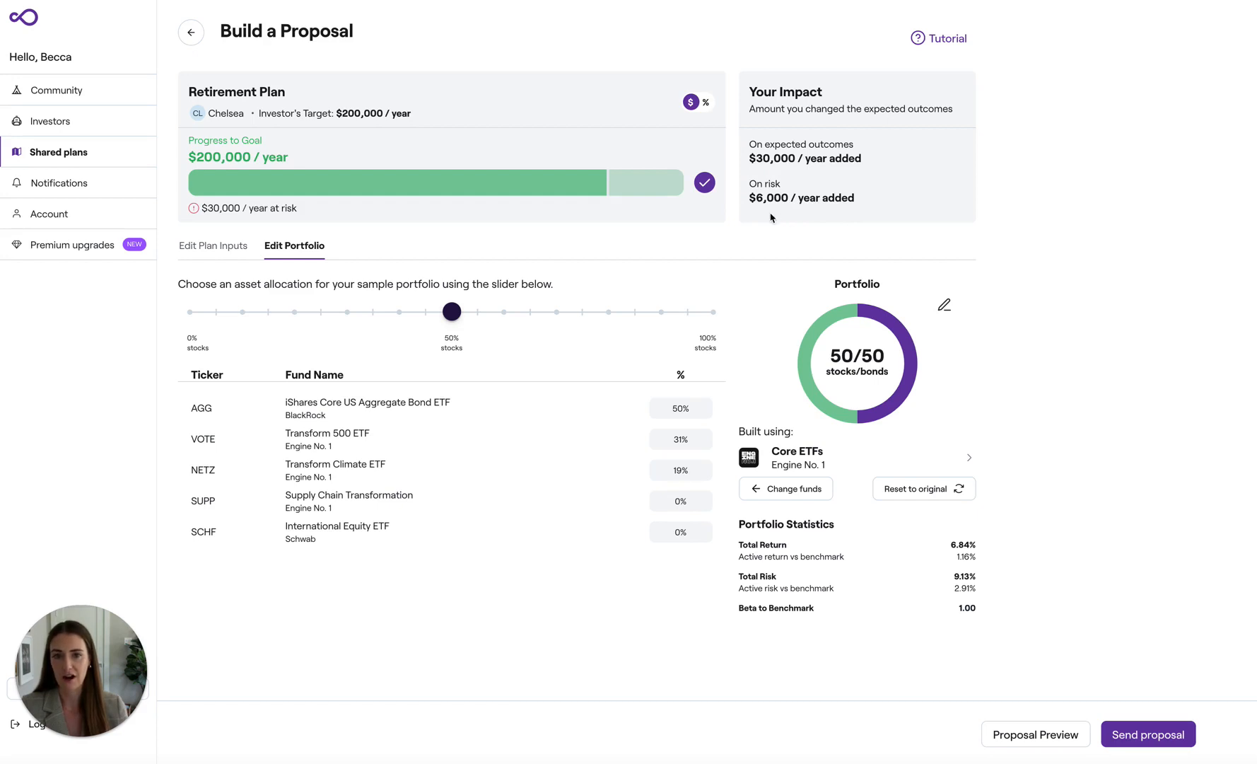
- Check the proposal's progress and impact as percentages, and switch the figures back to dollar amounts
click(706, 102)
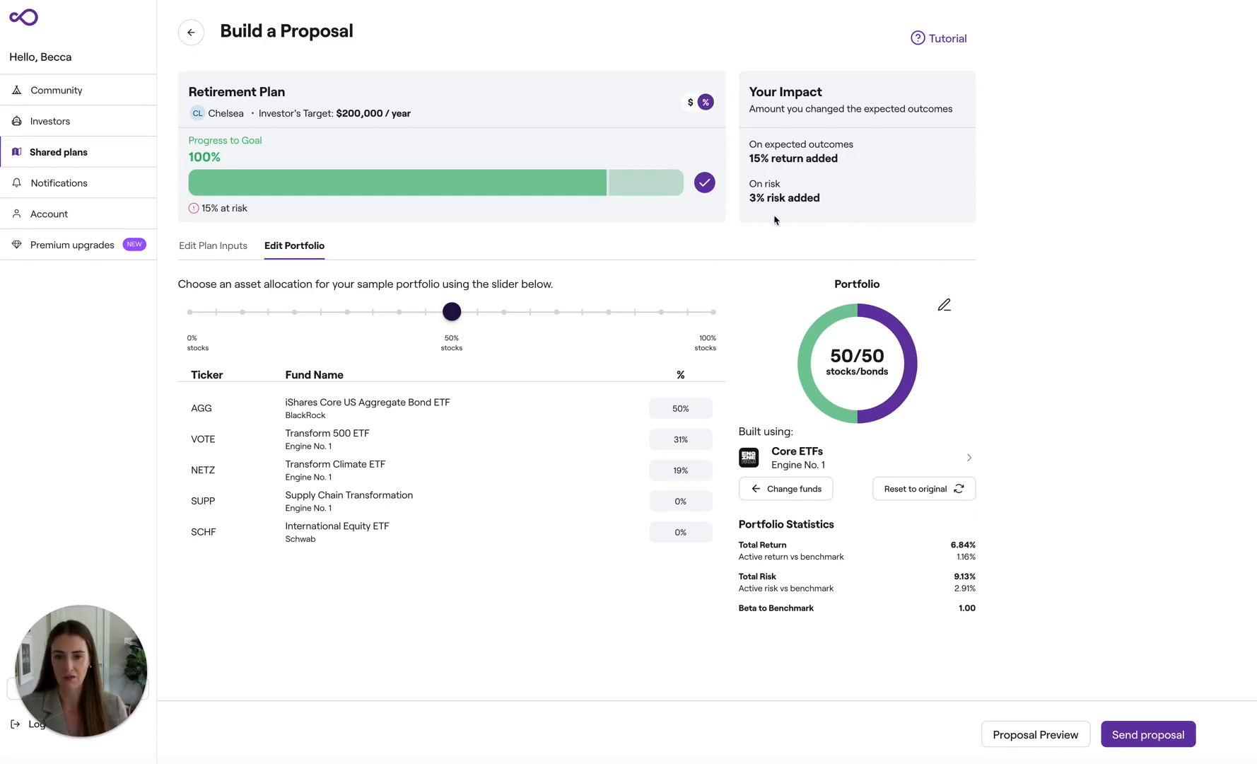
click(688, 102)
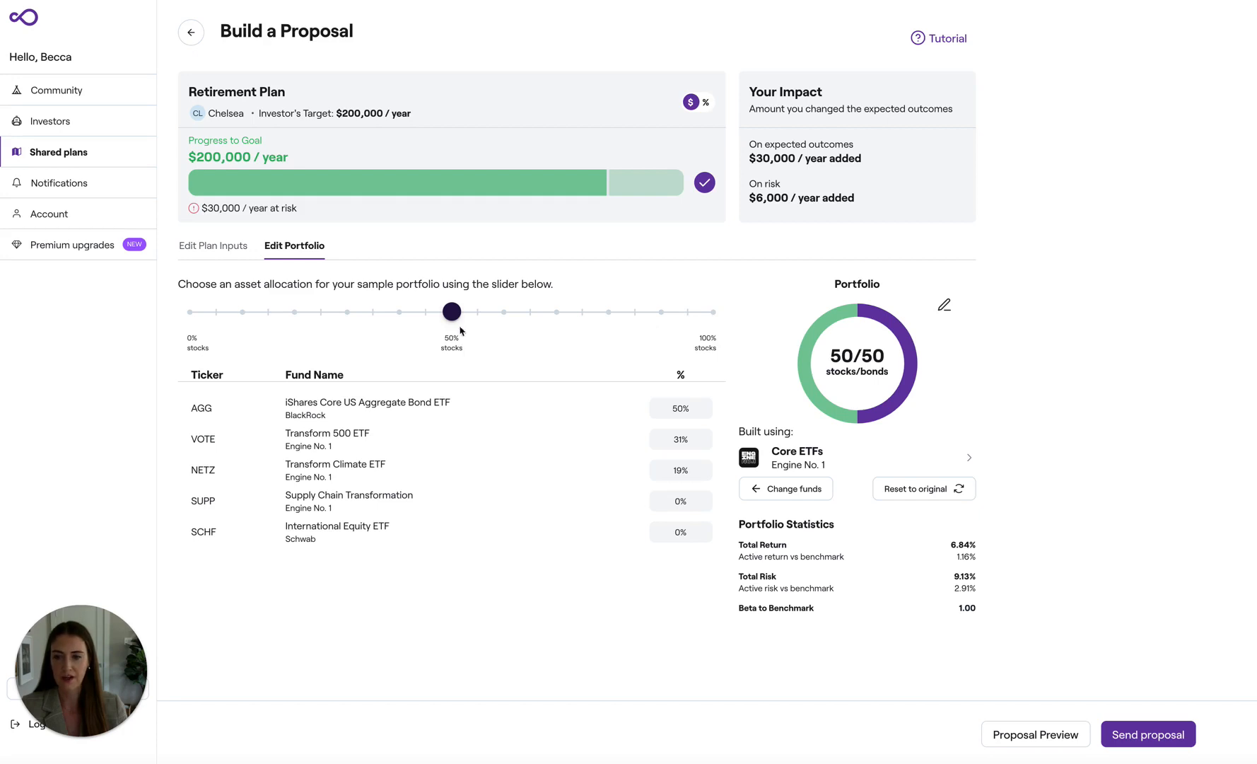
- Set the Core ETFs portfolio's asset allocation to 60% stocks and return to the plan inputs
drag(450, 313, 504, 311)
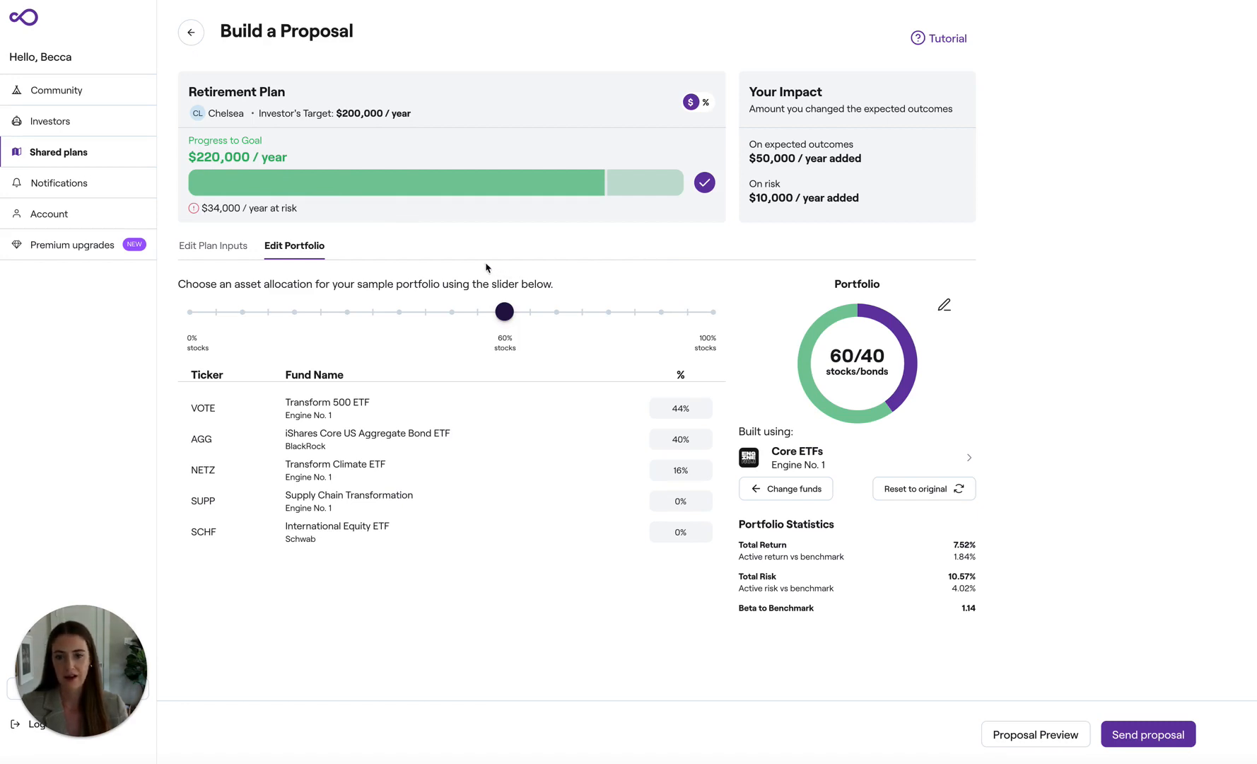
click(226, 251)
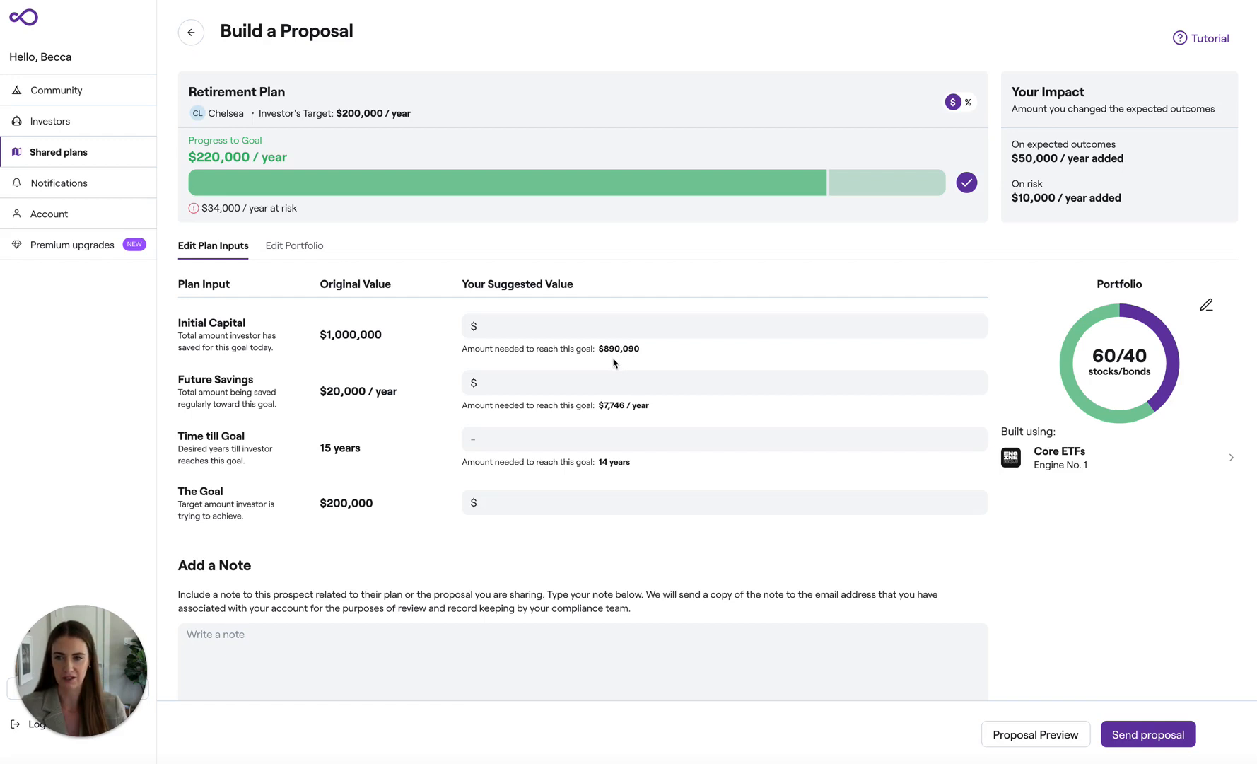
- Set the suggested value for Initial Capital to $890,000
click(630, 326)
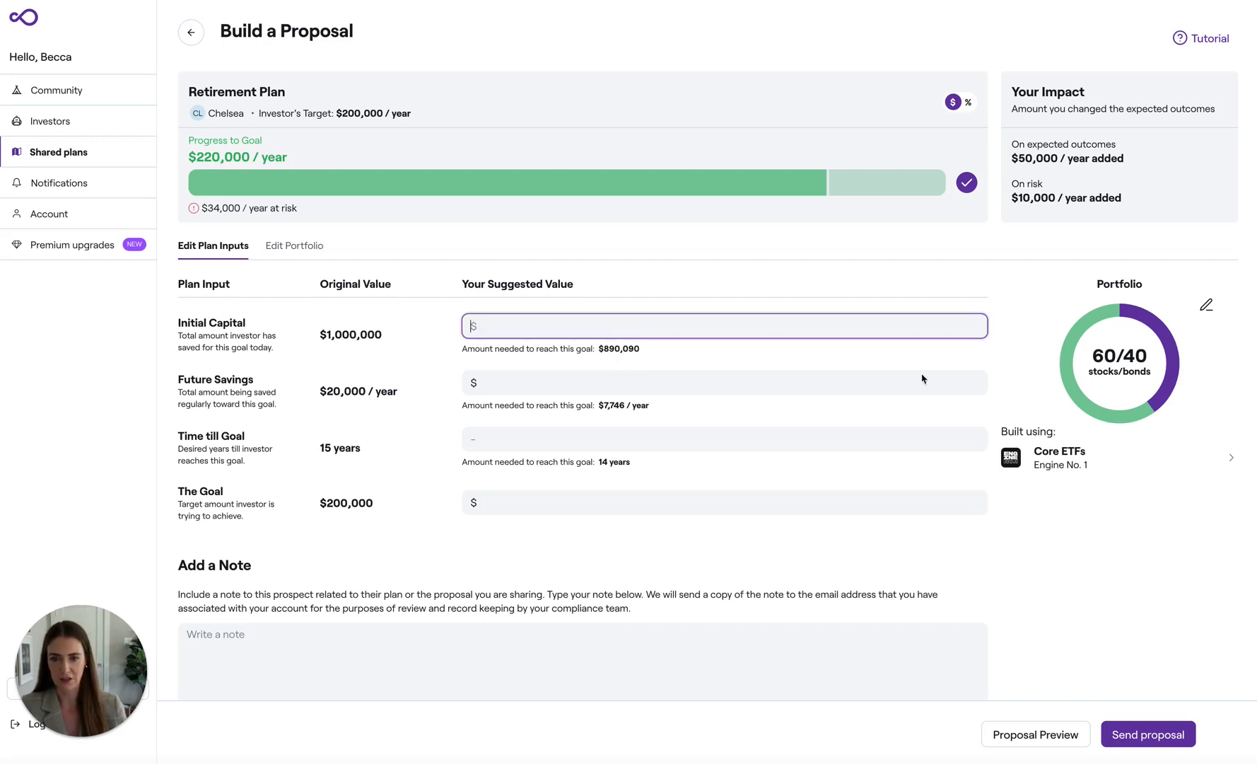
text(89)
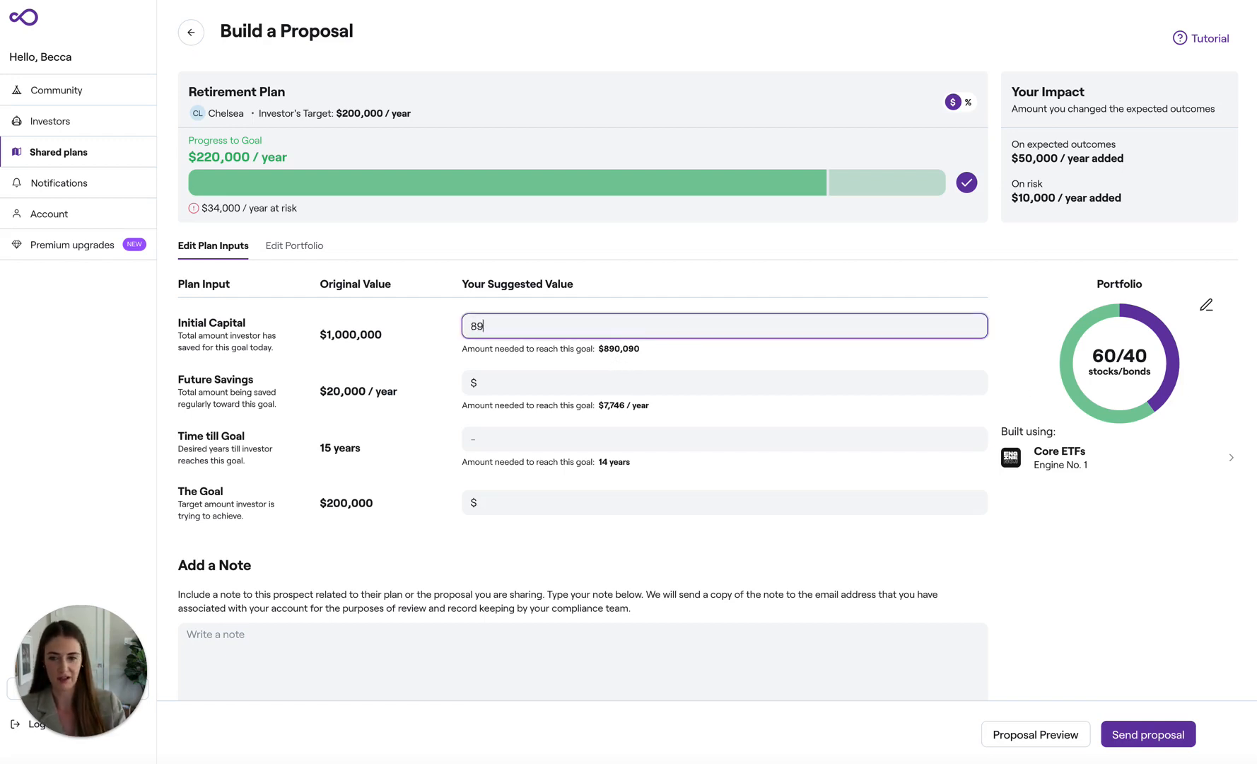
text(0,000)
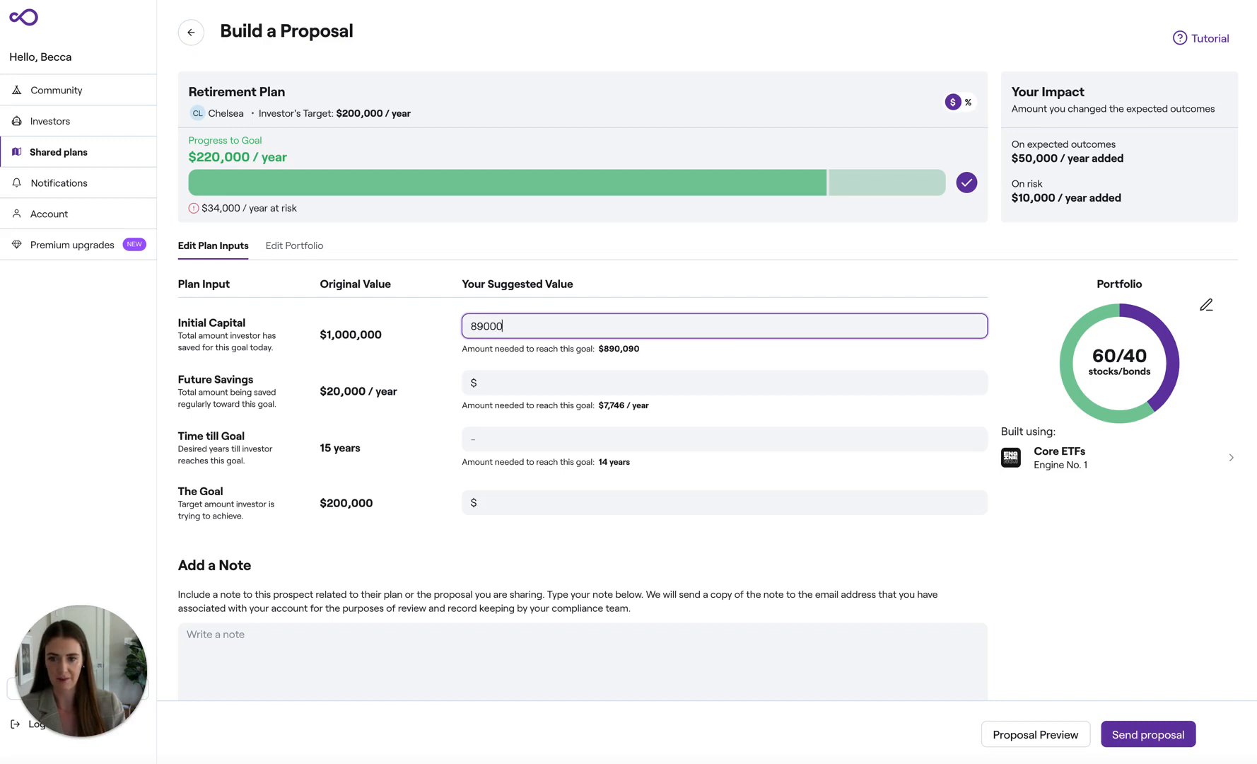
click(899, 367)
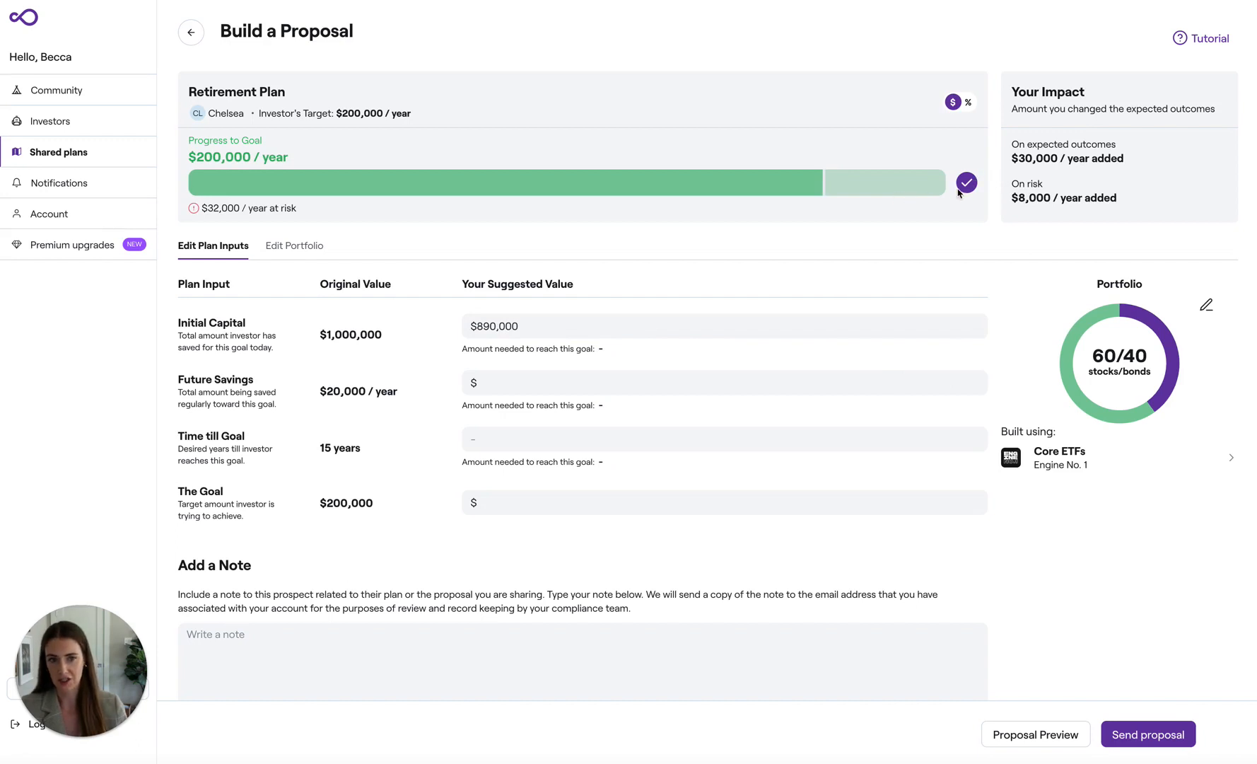
- Clear the suggested Initial Capital value so the field is empty
click(551, 326)
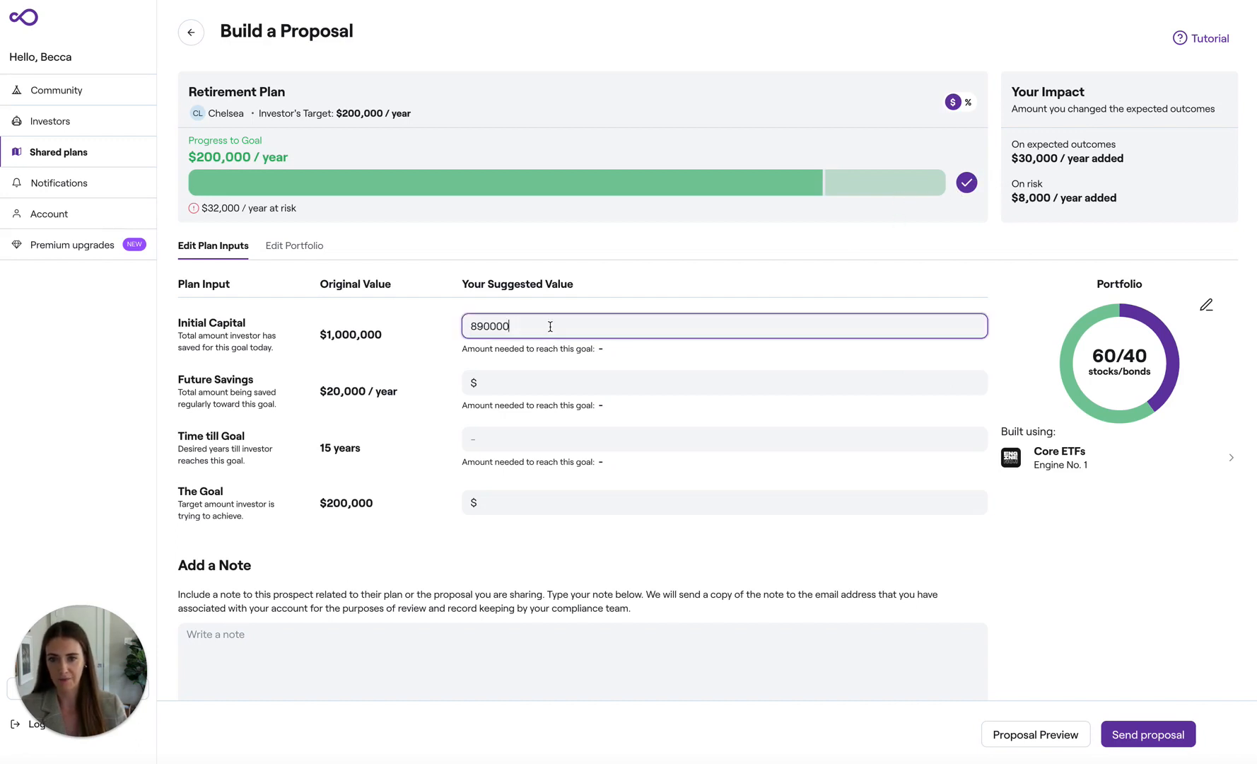
double_click(551, 326)
key(BackSpace)
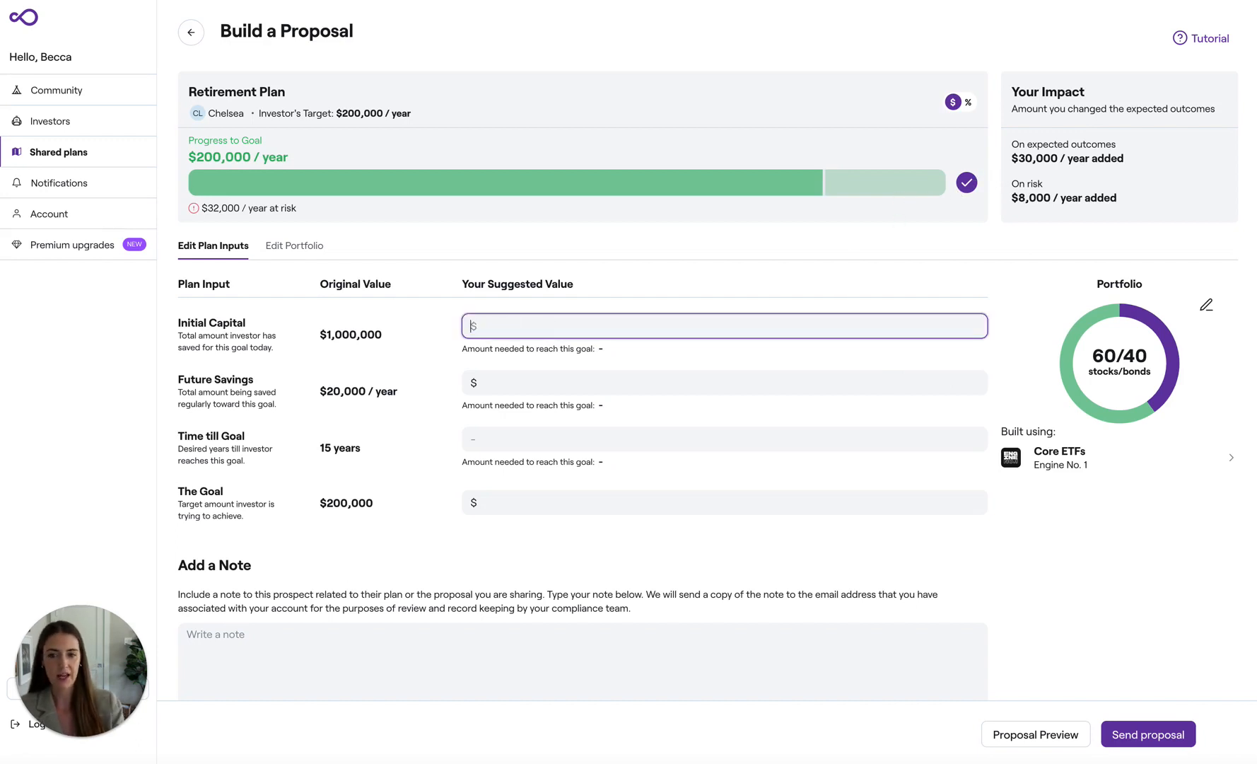
click(442, 361)
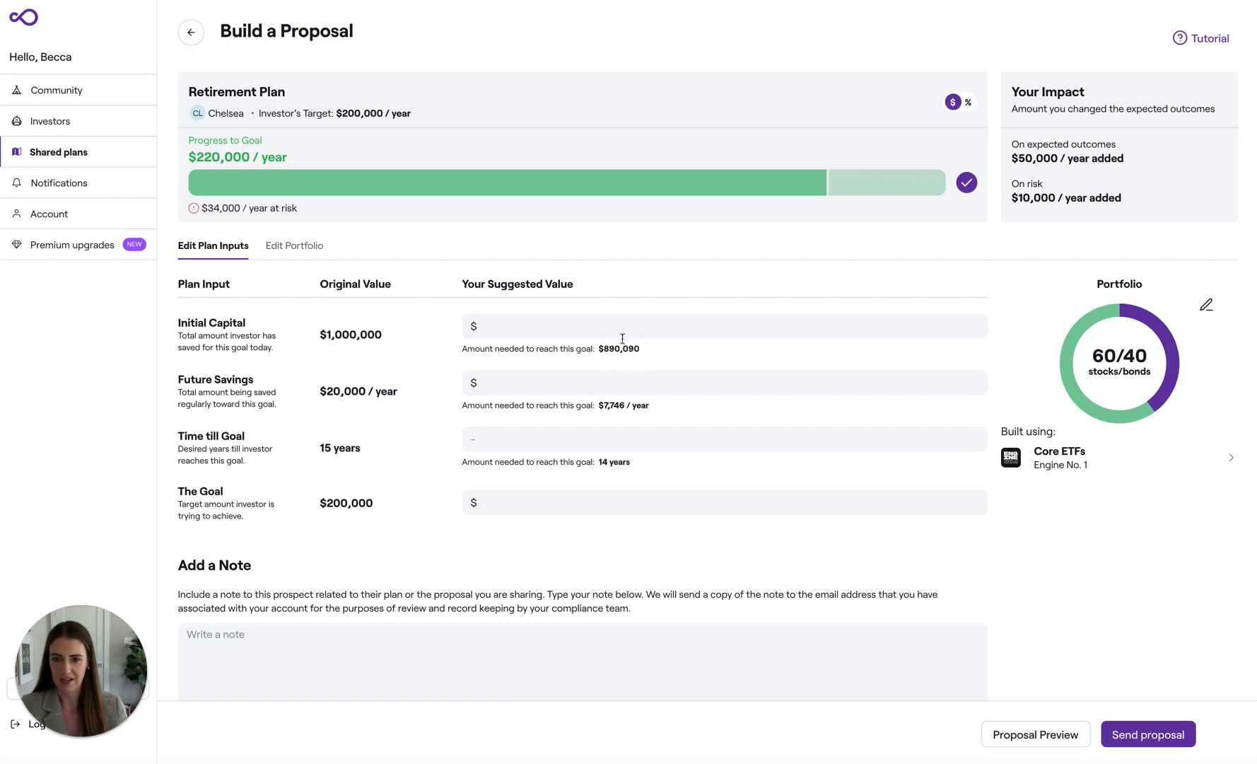
- Set the suggested Time till Goal to 14 years
click(570, 436)
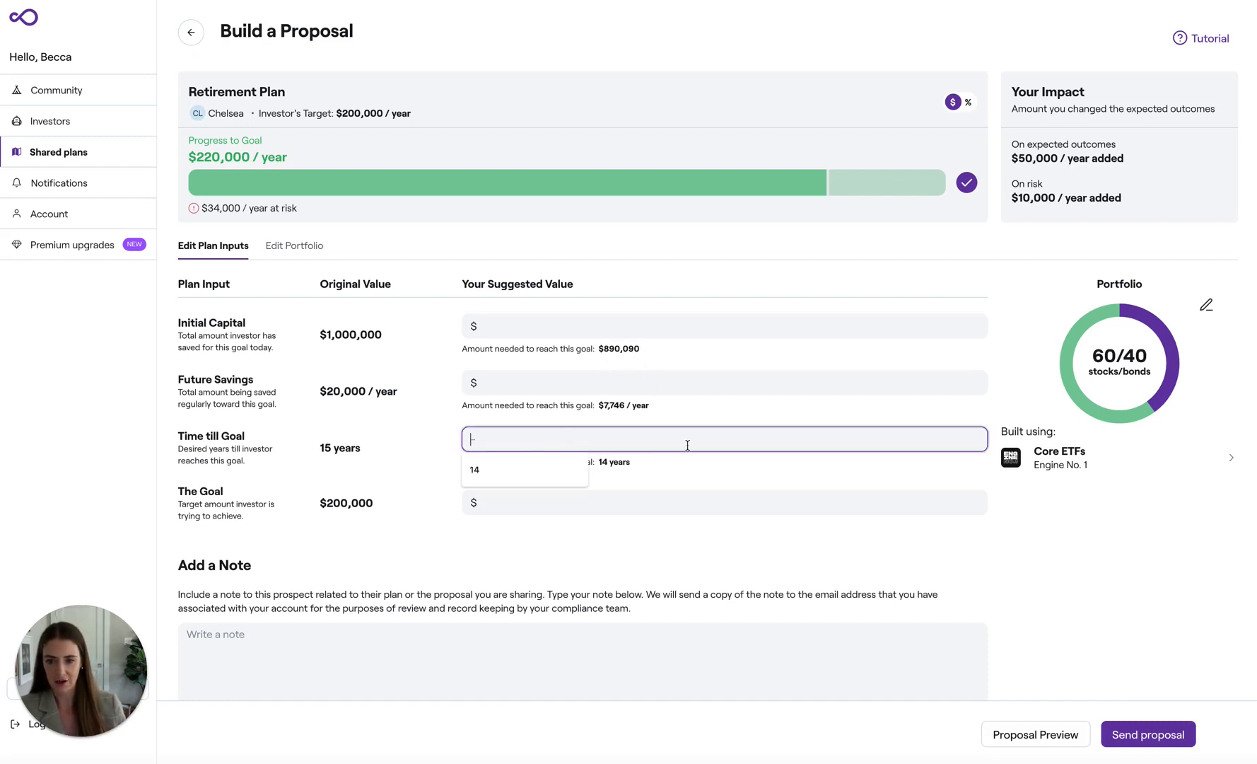
text(14)
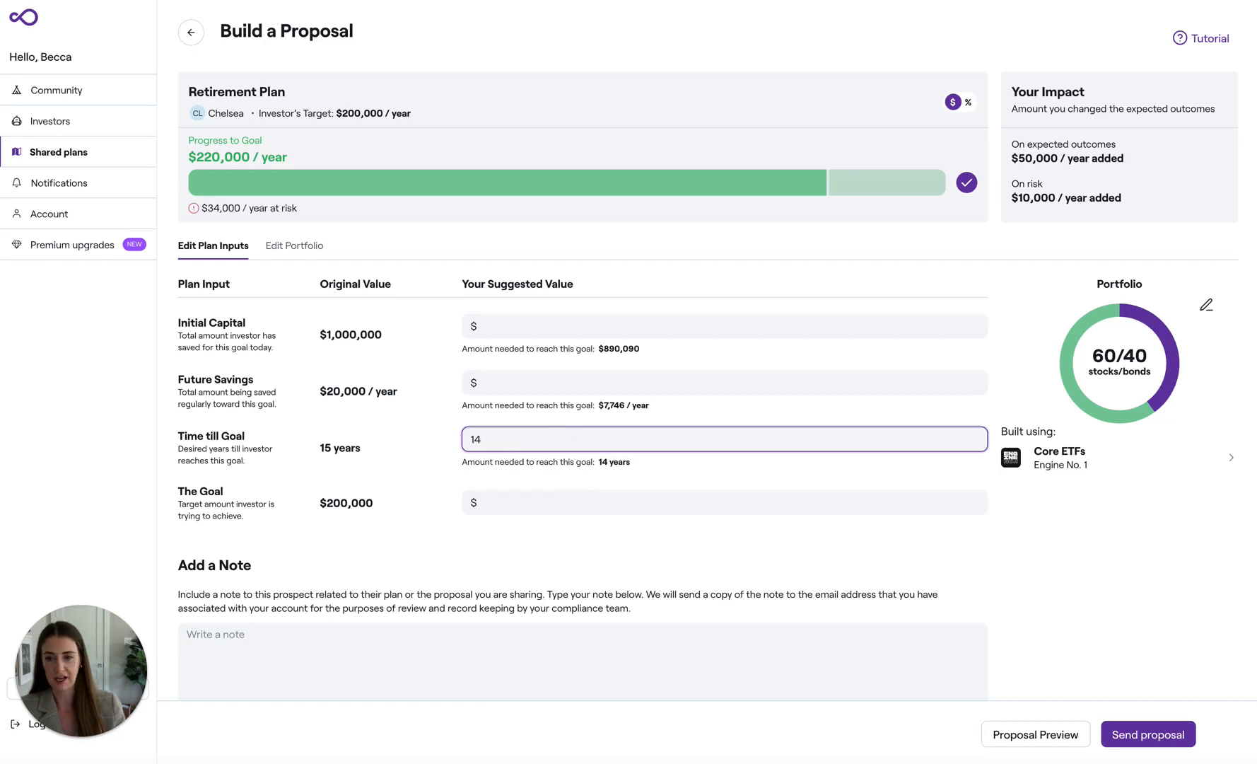
click(696, 473)
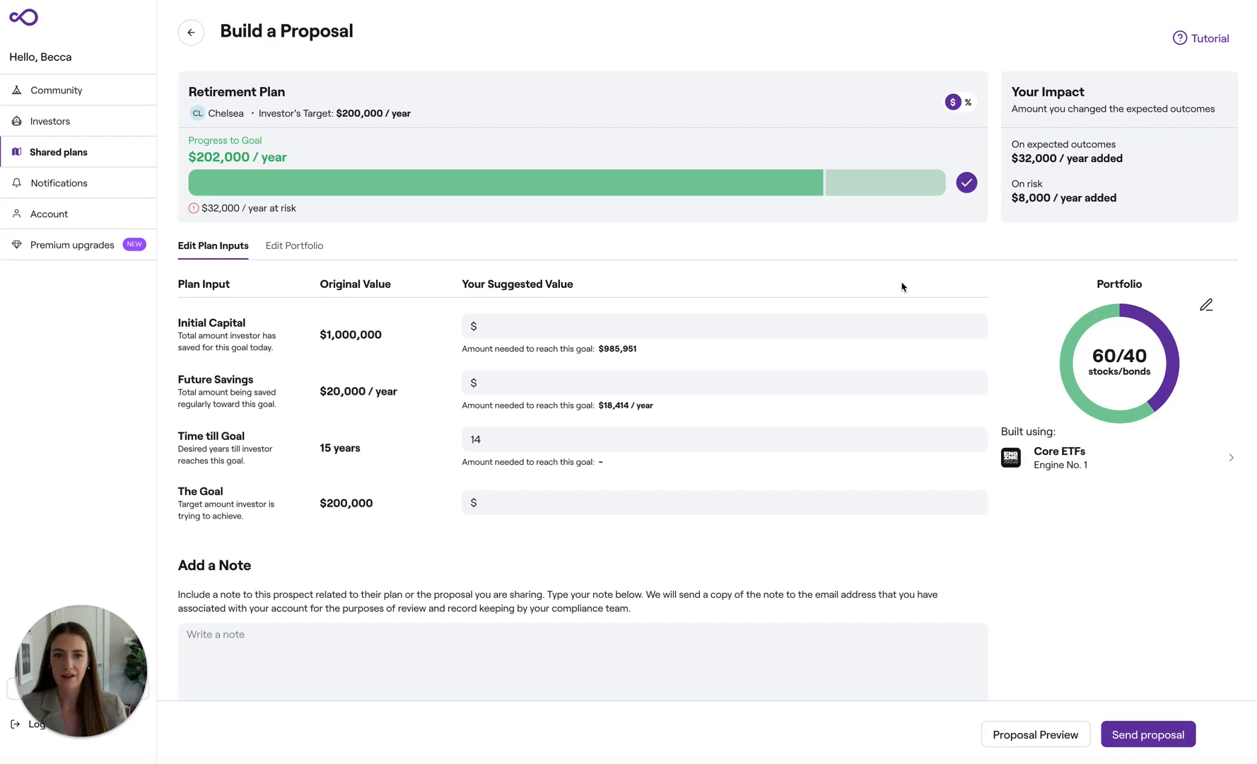
- Paste a prepared note to the investor offering retirement planning help, a meeting or phone call, and the advisor's contact e-mail
scroll(902, 287, down, 2)
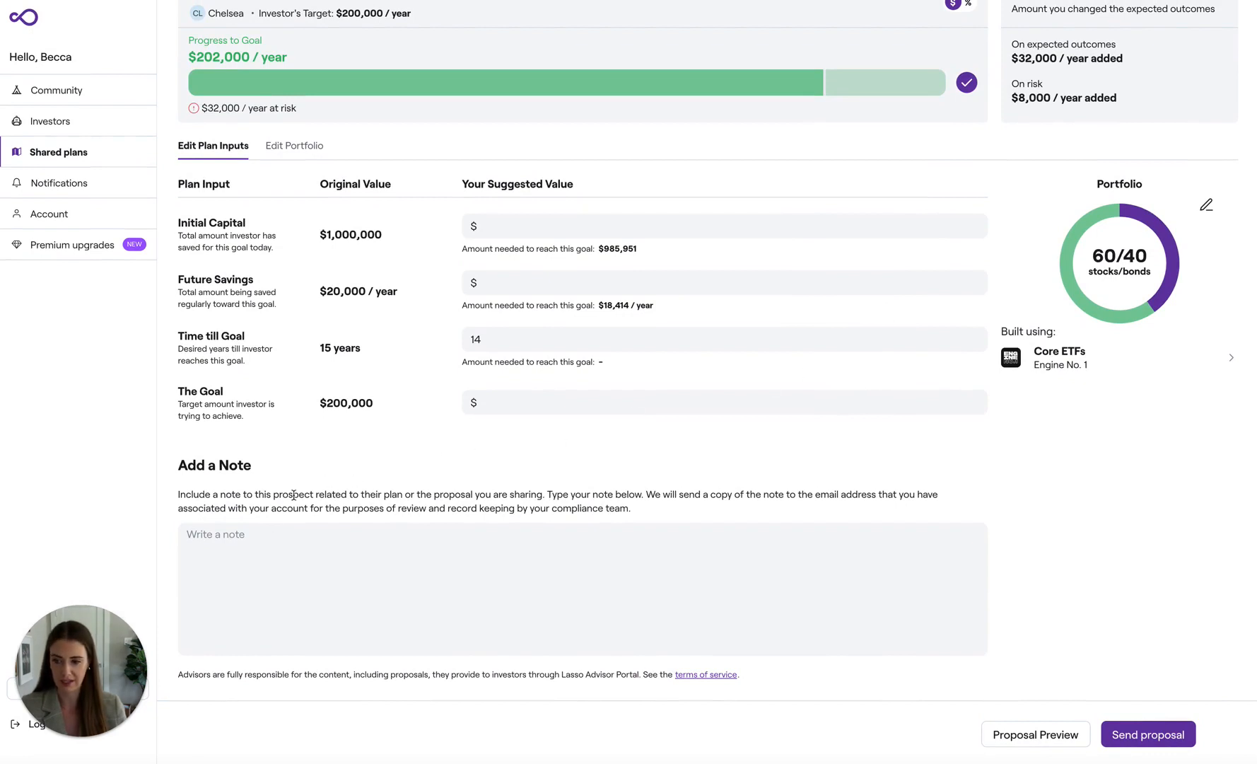
click(220, 537)
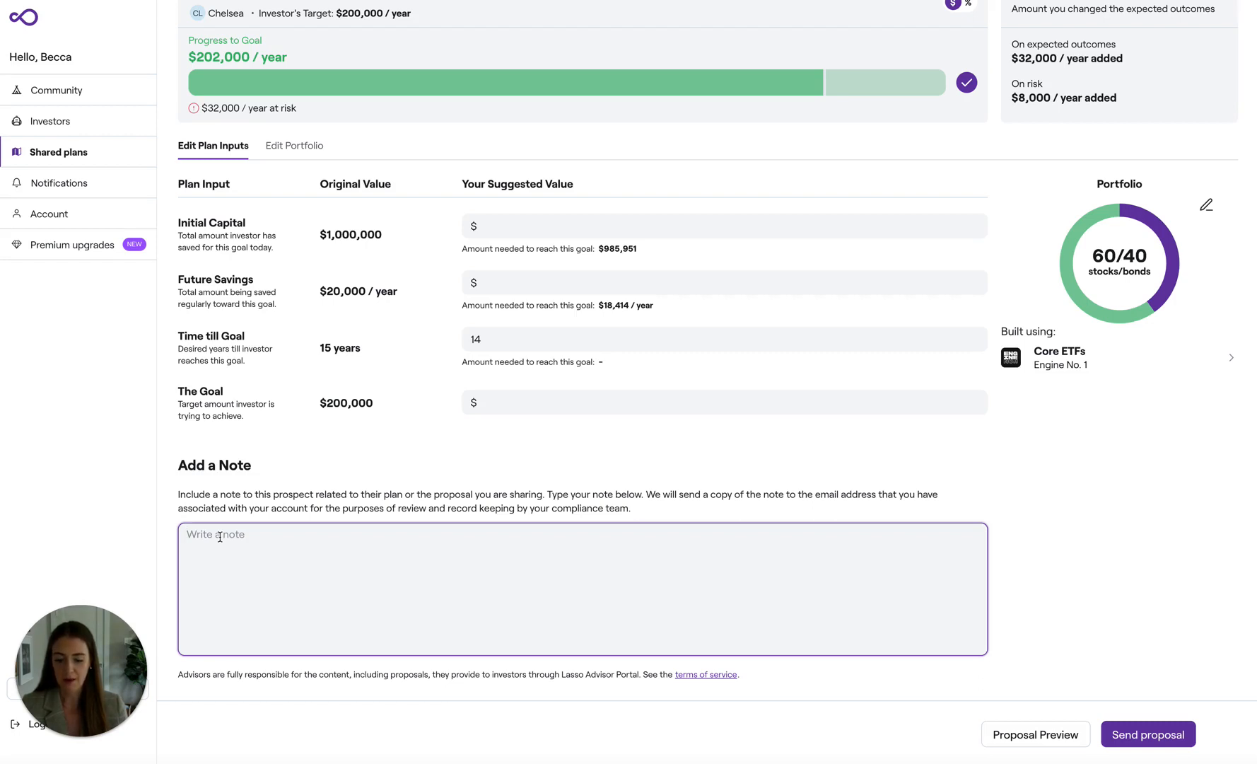
key(ctrl+v)
scroll(220, 537, up, 1)
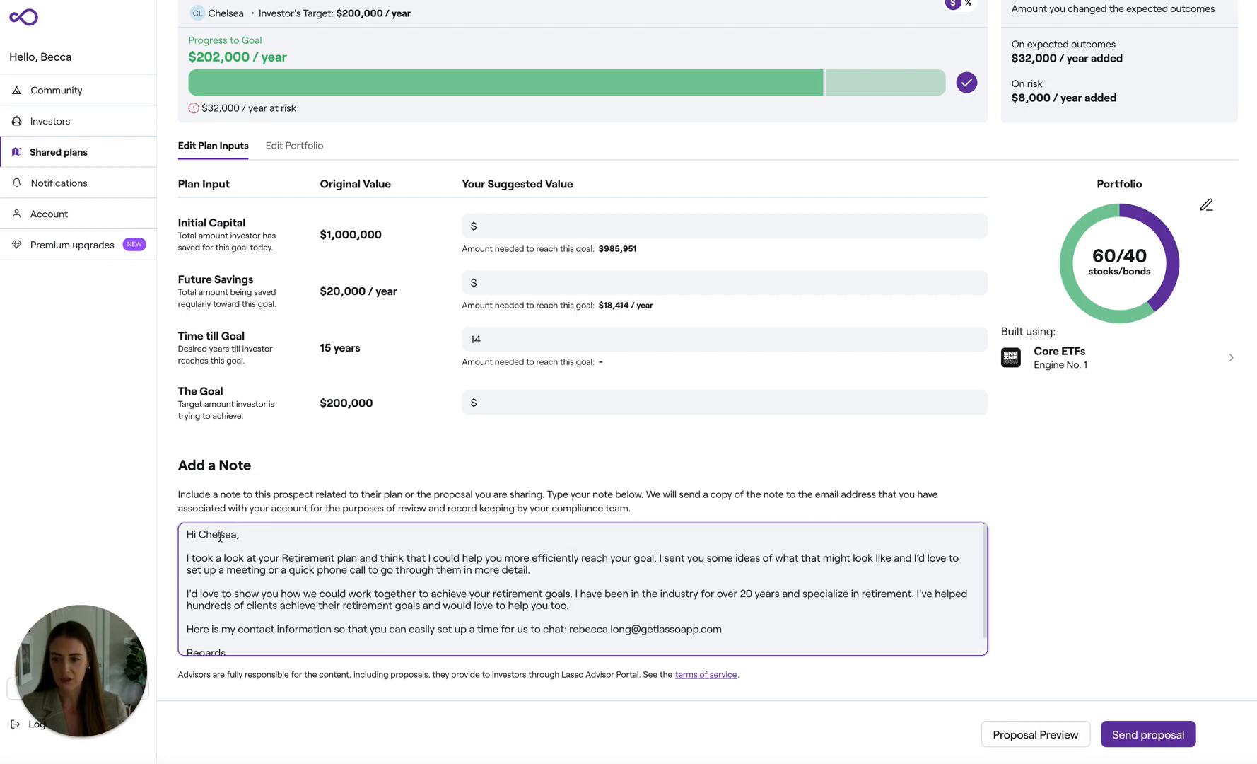
click(368, 452)
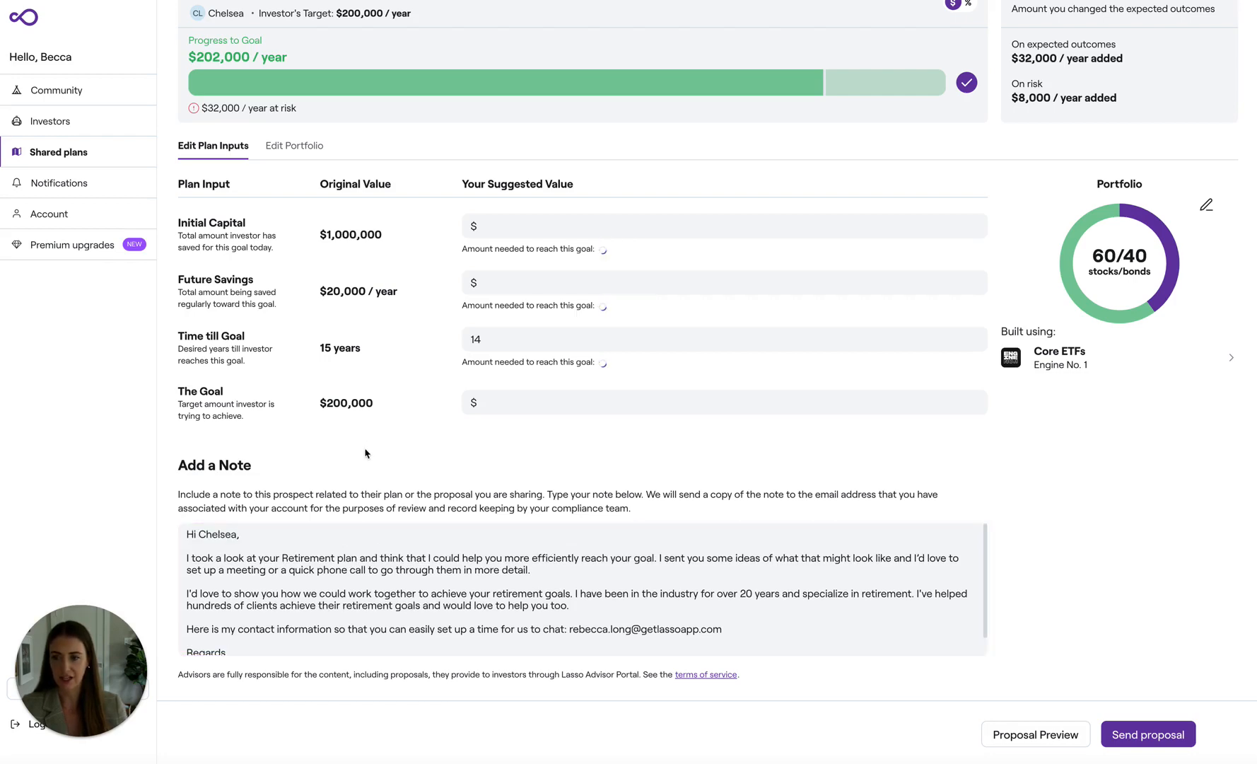
- Preview the proposal as the investor sees it and compare it with the investor's own plan, showing outcomes in dollars
scroll(365, 452, up, 2)
scroll(366, 453, up, 3)
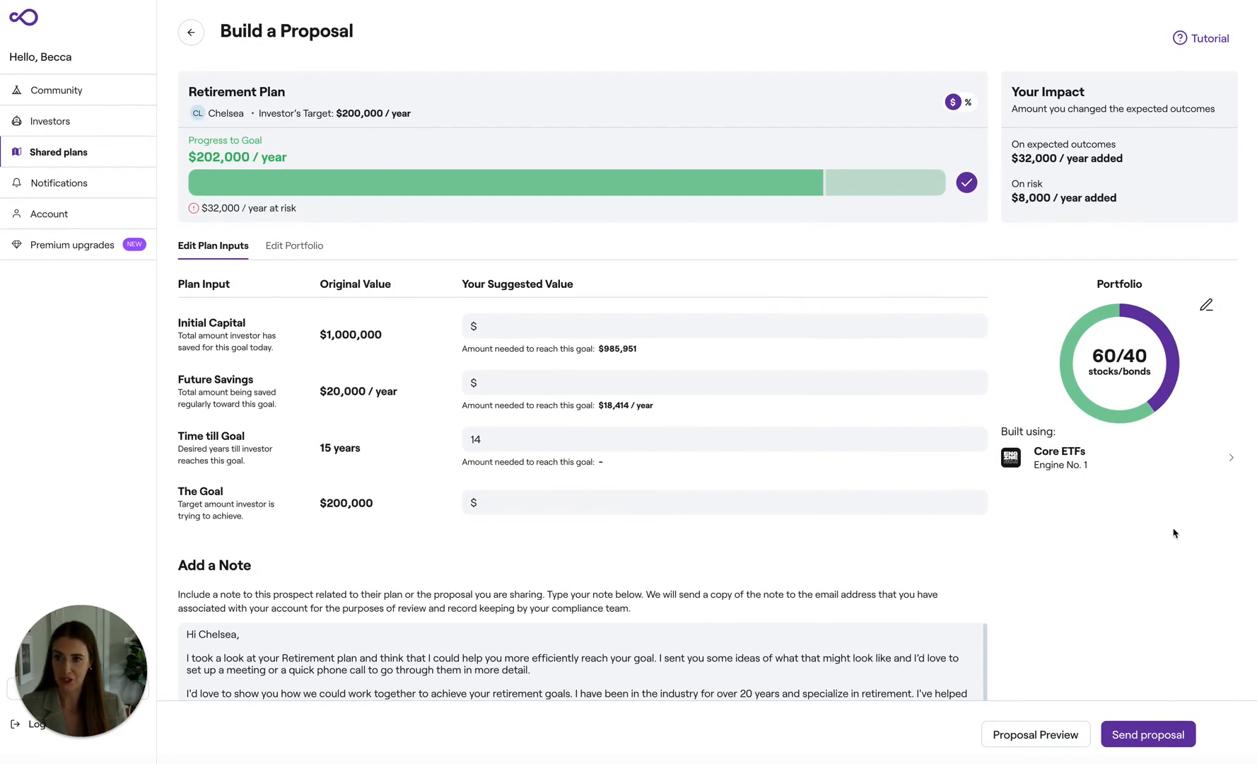
click(1033, 734)
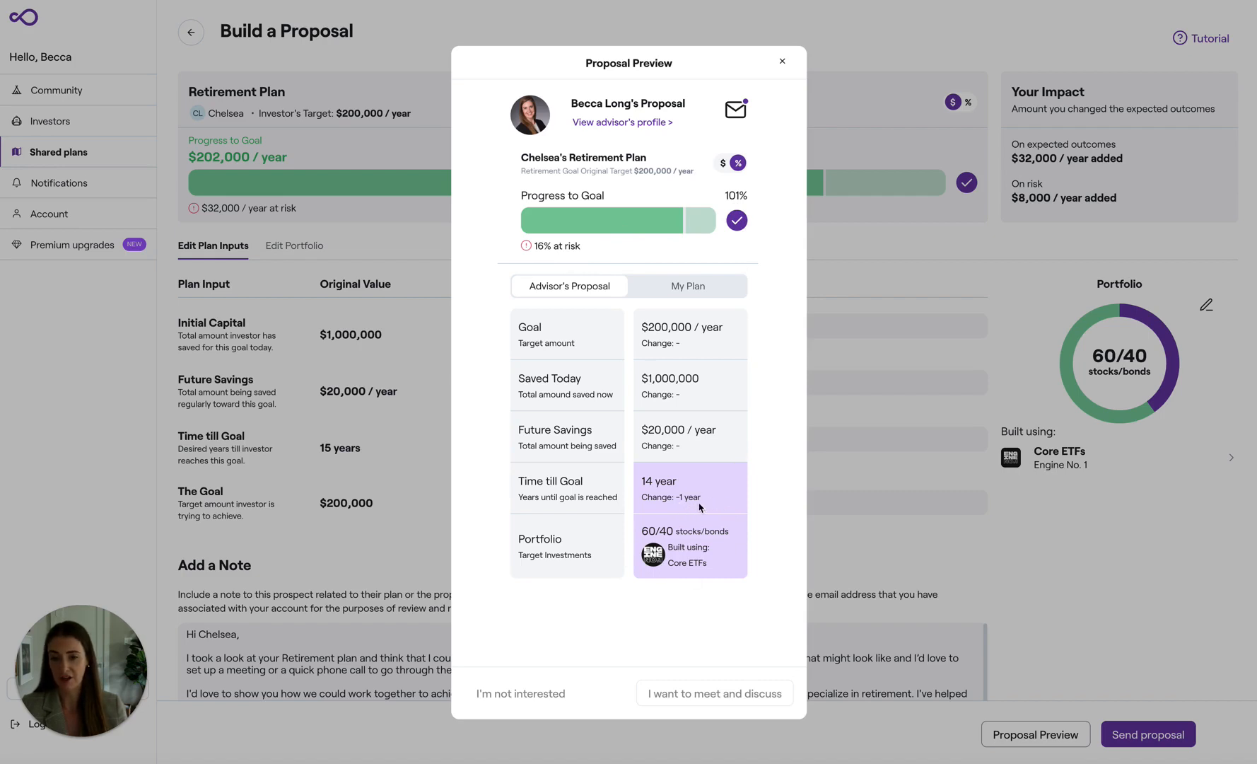
click(694, 290)
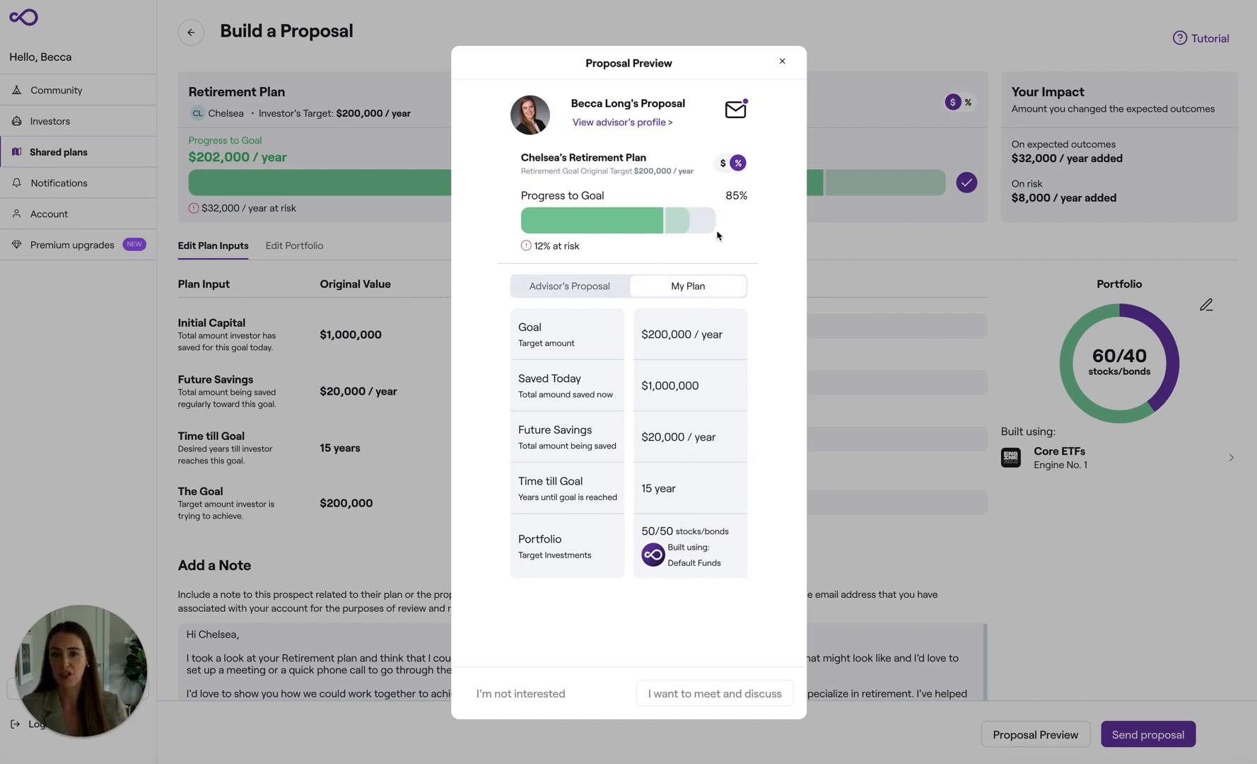
click(723, 164)
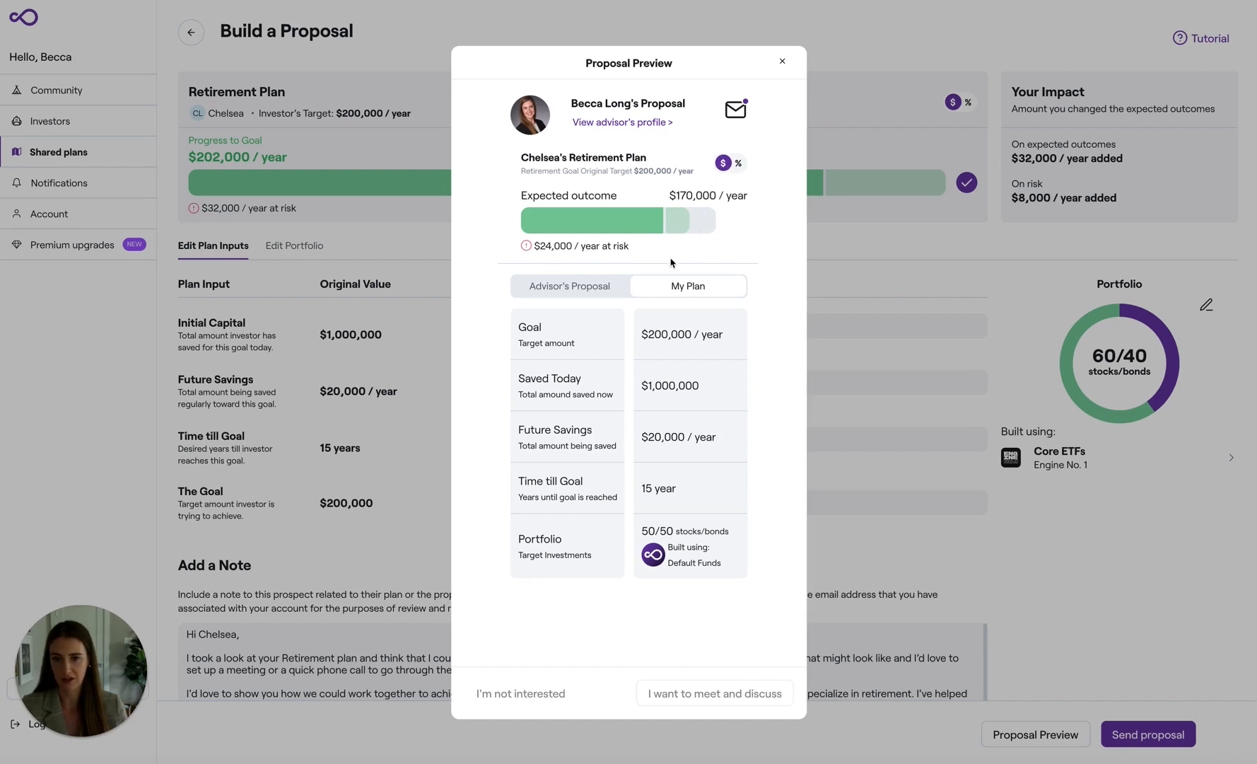
- Switch the preview back to the advisor's proposal, read the attached message as the investor sees it, and close the preview
click(605, 287)
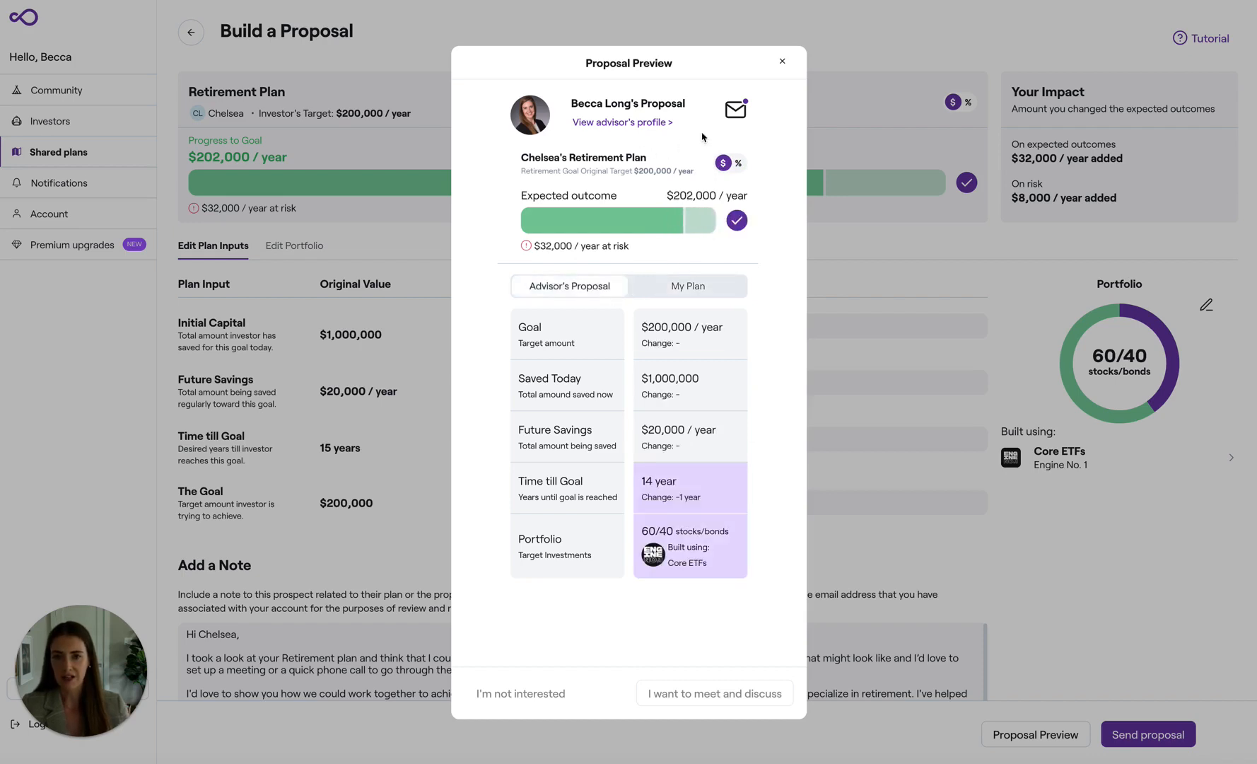
click(736, 112)
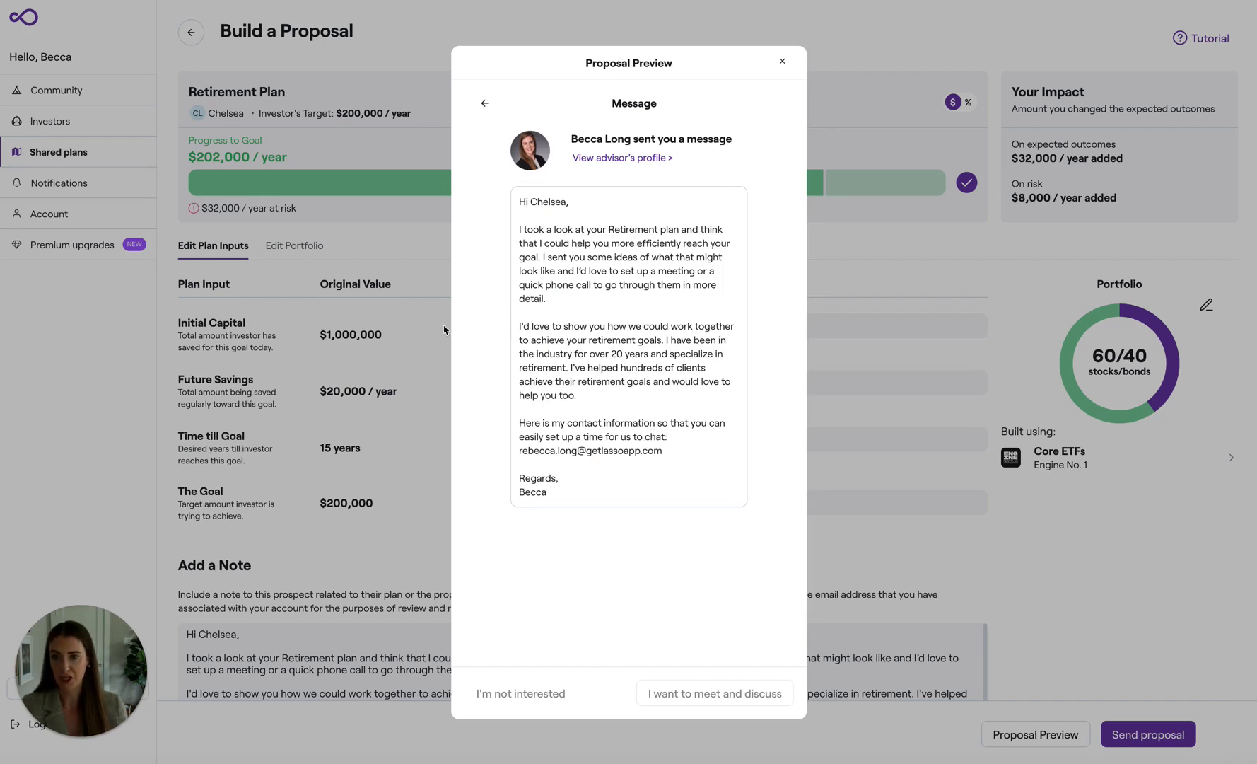
click(488, 103)
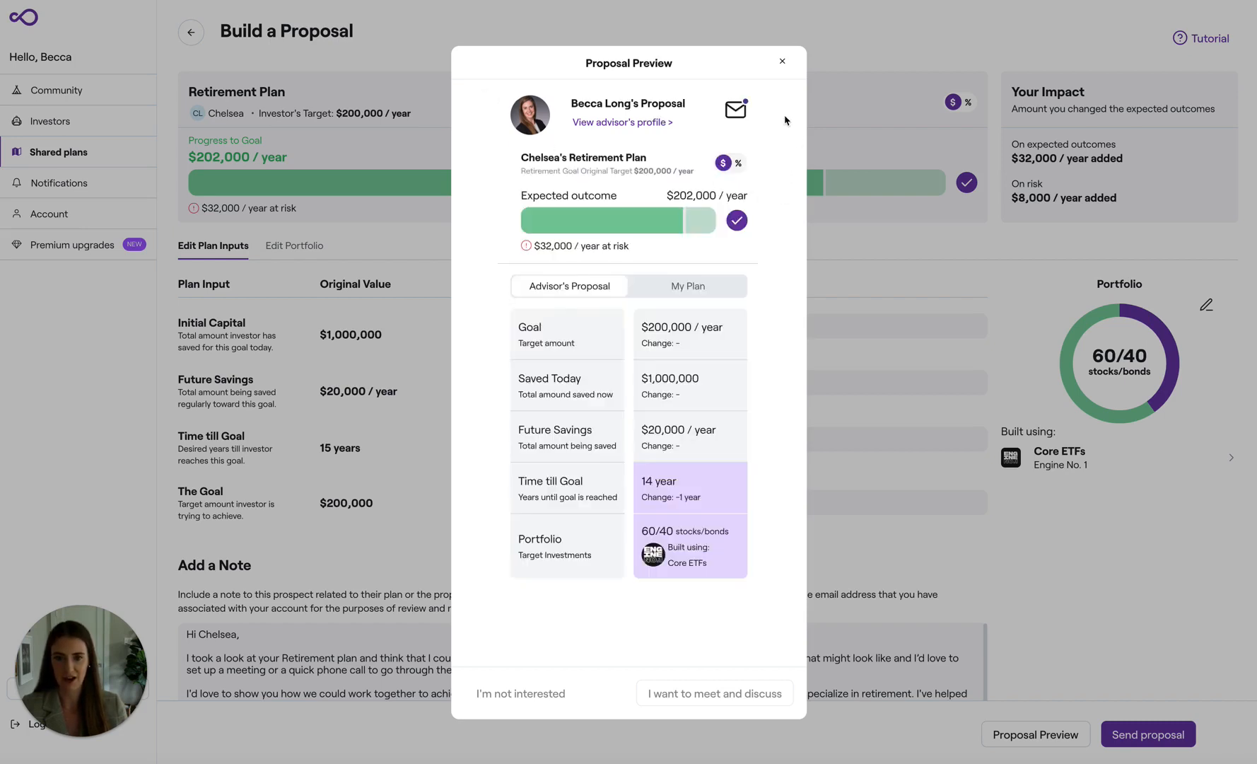
click(783, 65)
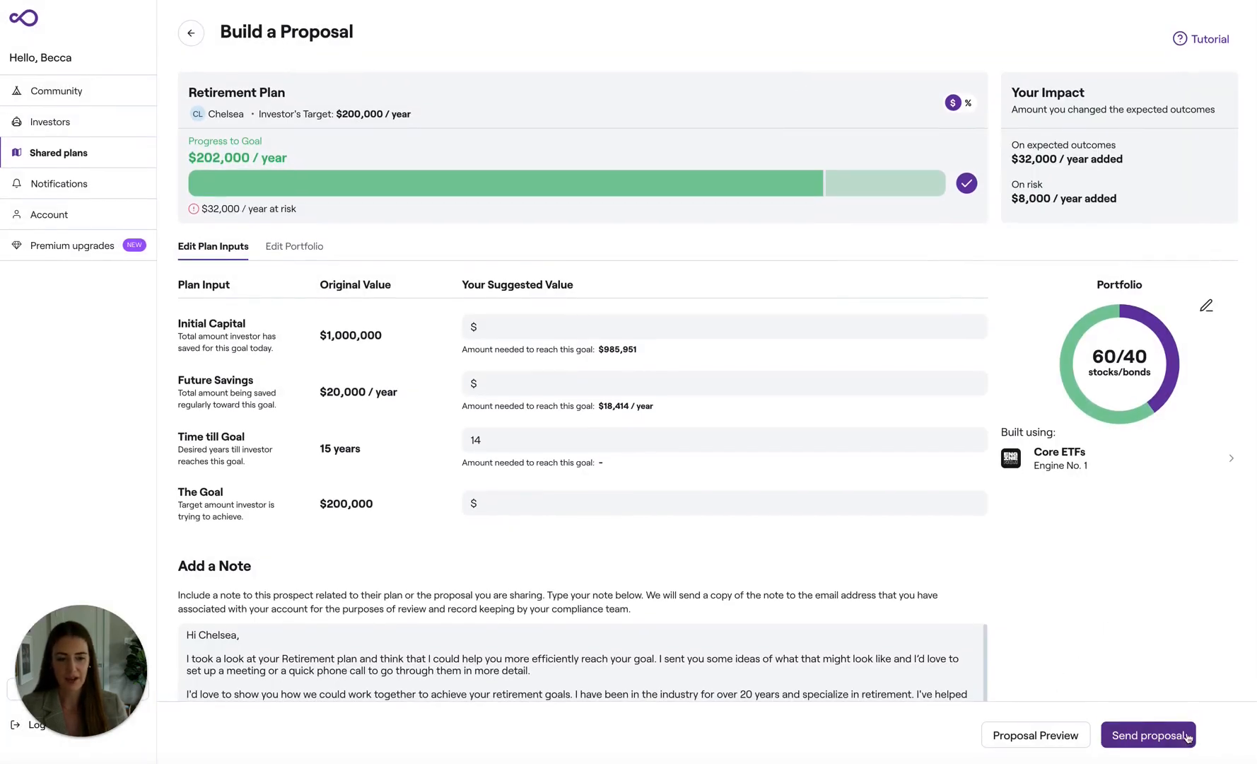
- Send the finished retirement plan proposal with its note to the investor
click(1160, 738)
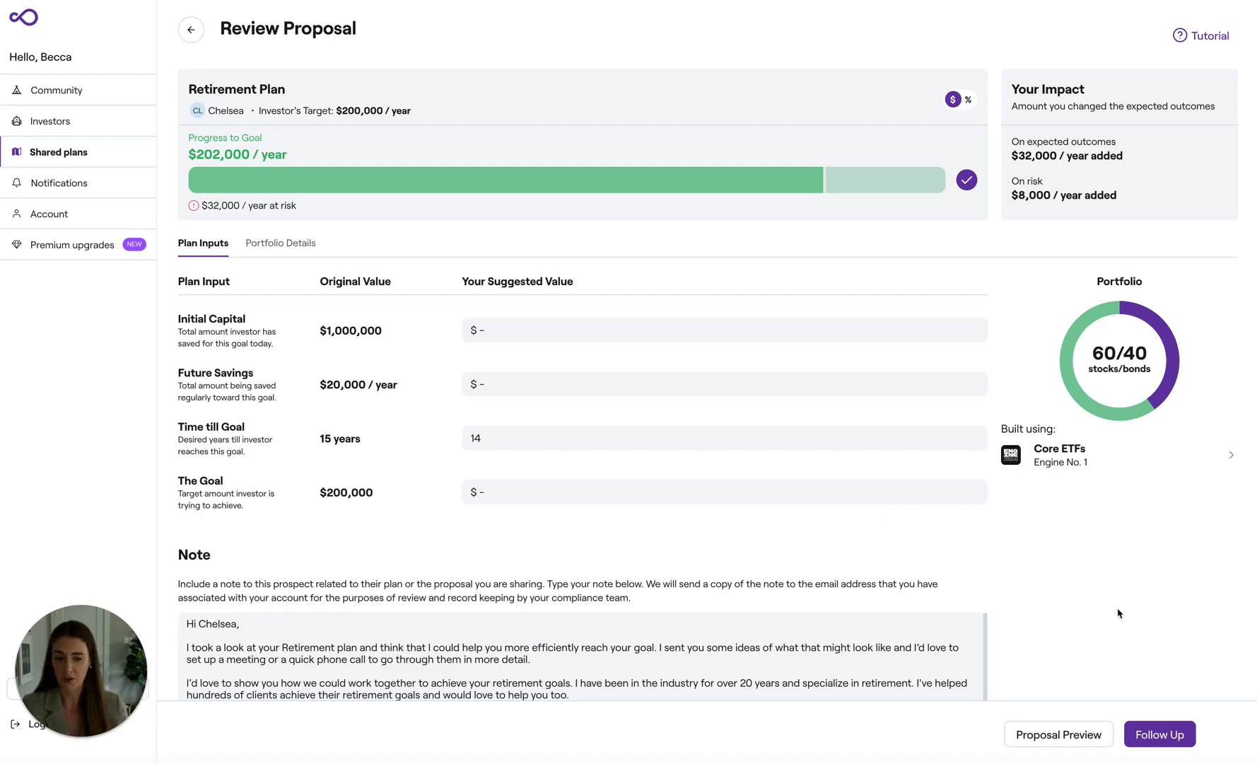
scroll(1130, 618, up, 1)
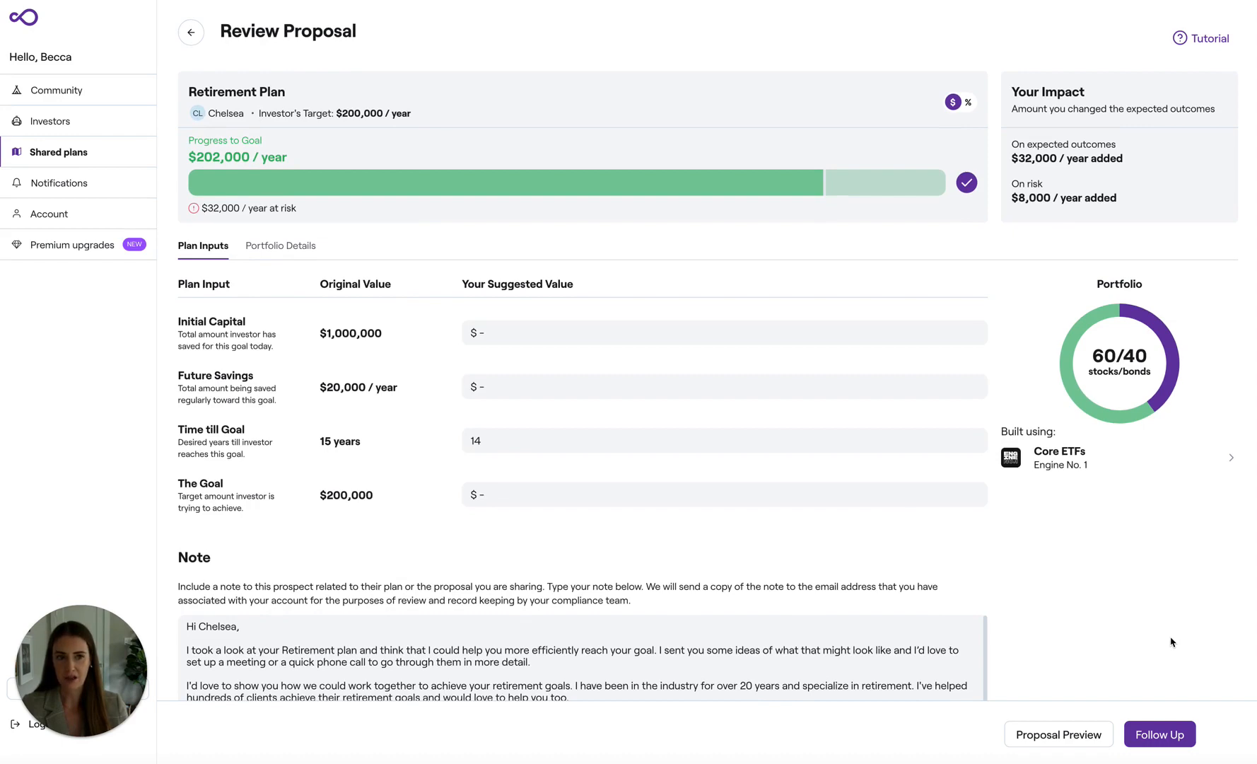
- View the follow-up note form for the sent proposal and close it without writing a note
click(1163, 737)
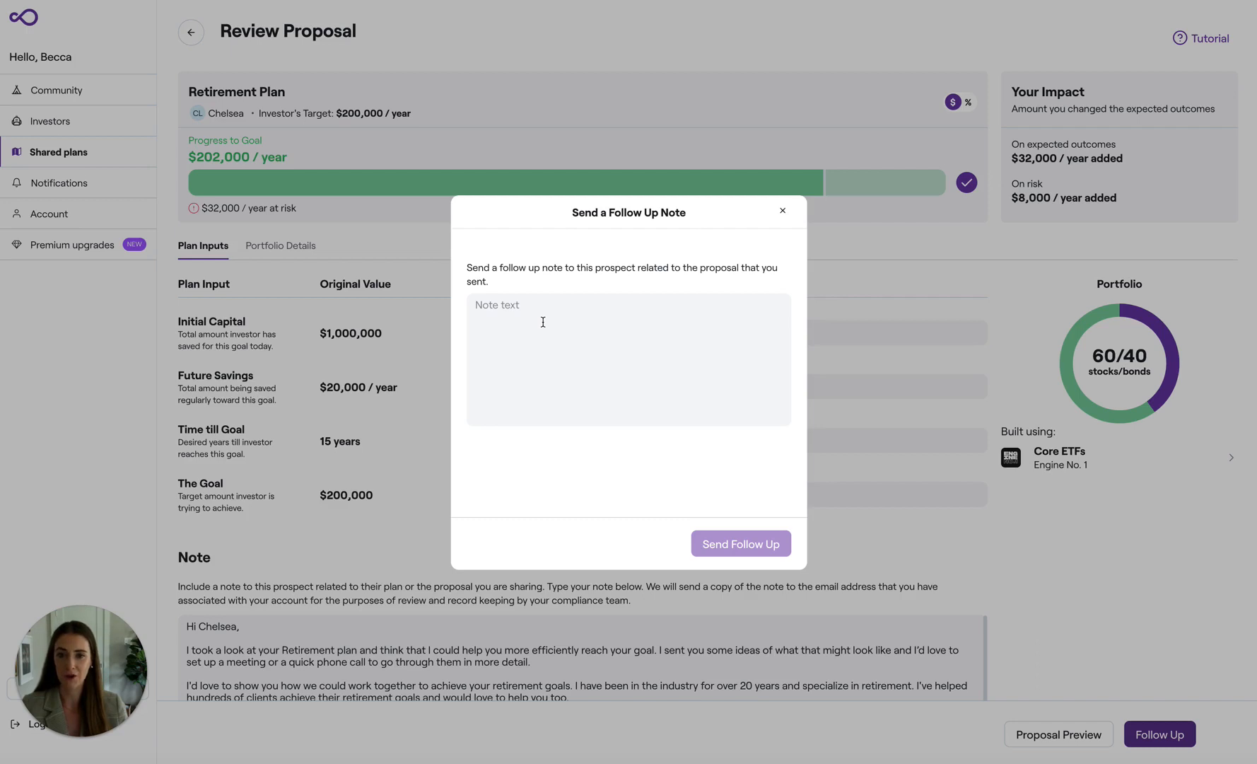
click(783, 211)
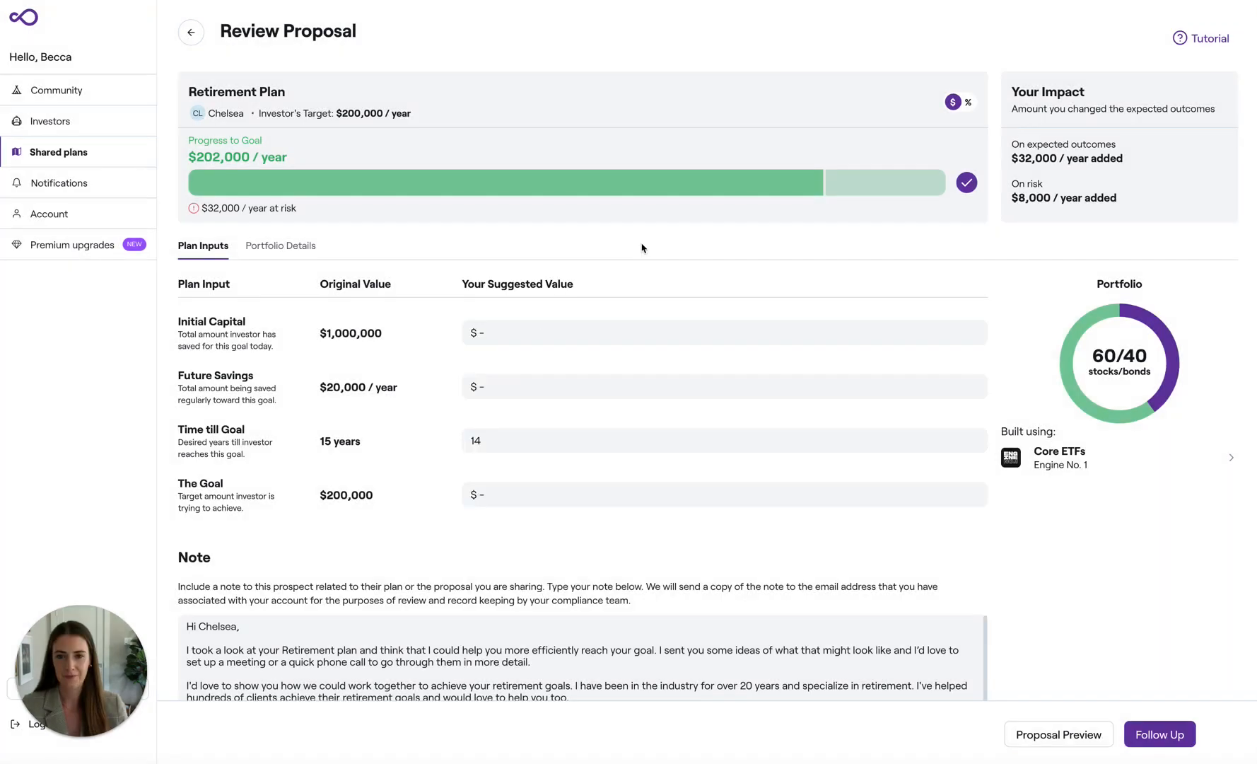